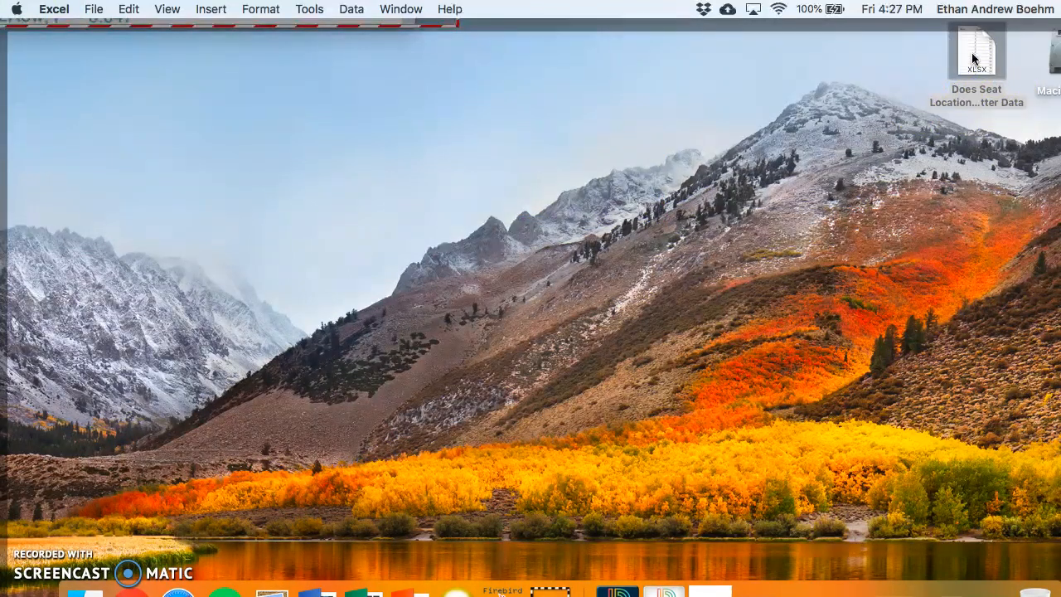
- Open the Does Seat Location Matter Data workbook and insert an X Y (Scatter) chart from the Row and Exam Score columns
double_click(975, 59)
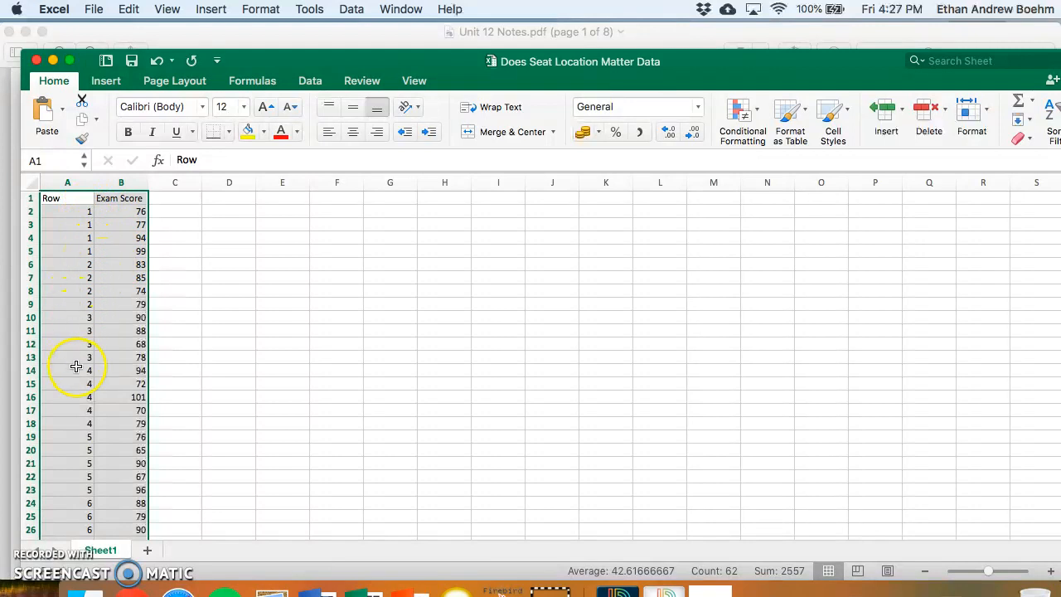
click(187, 210)
drag(78, 201, 129, 209)
drag(71, 183, 130, 183)
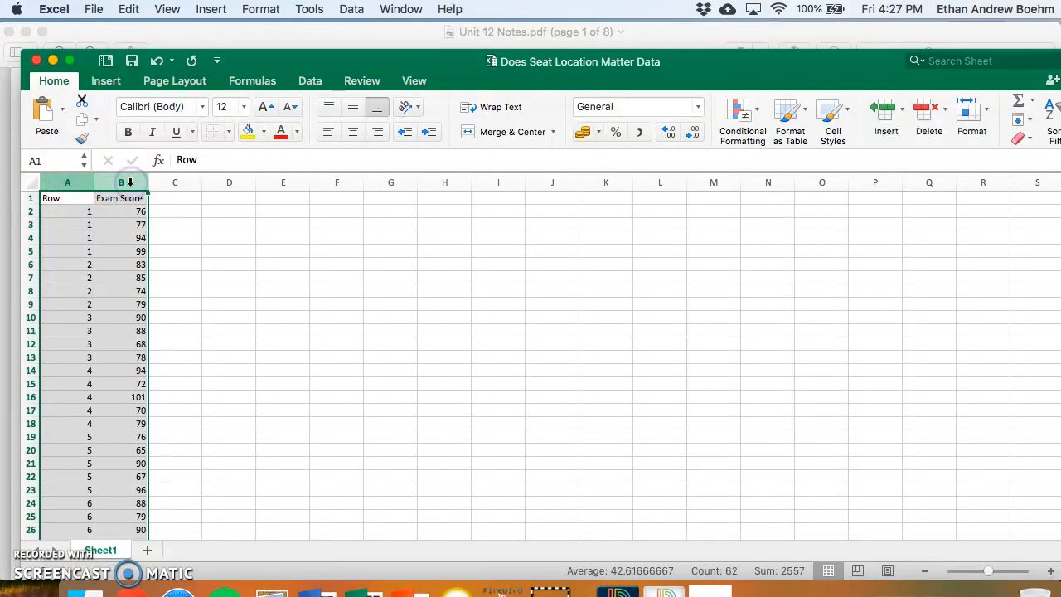
click(211, 9)
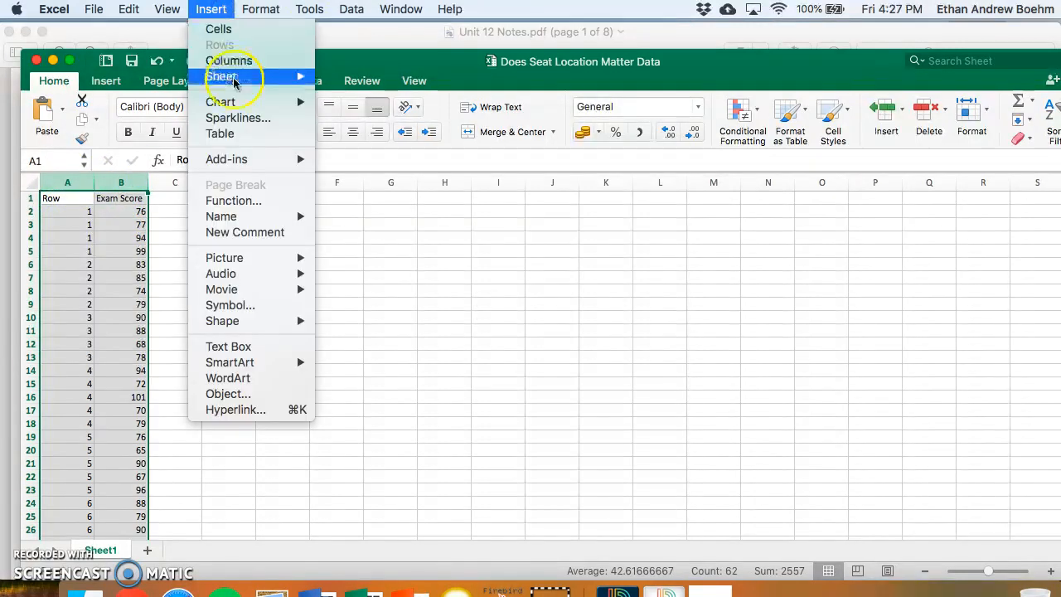
mouse_move(230, 102)
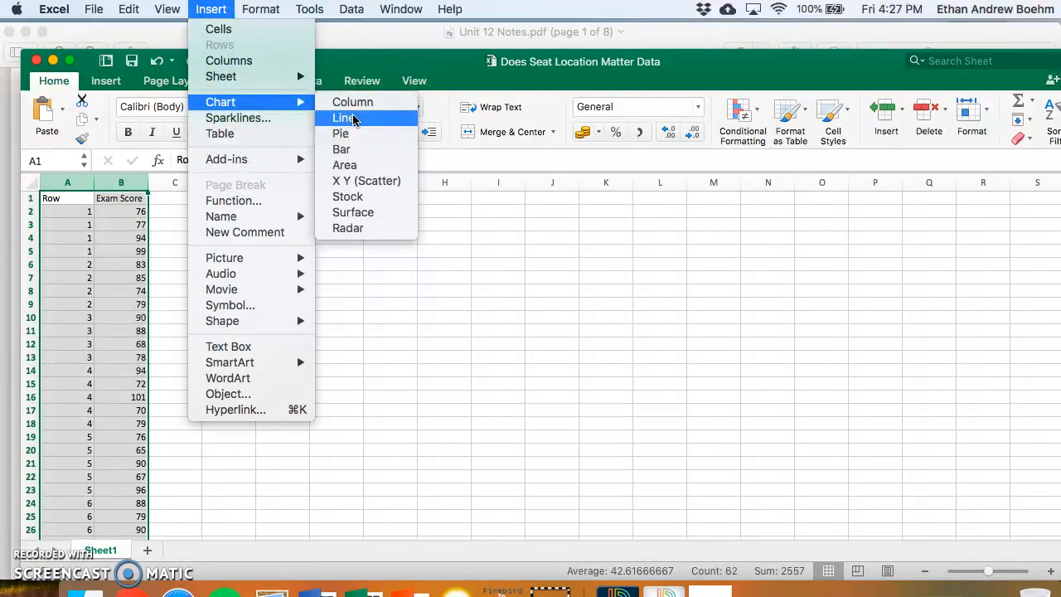
click(371, 181)
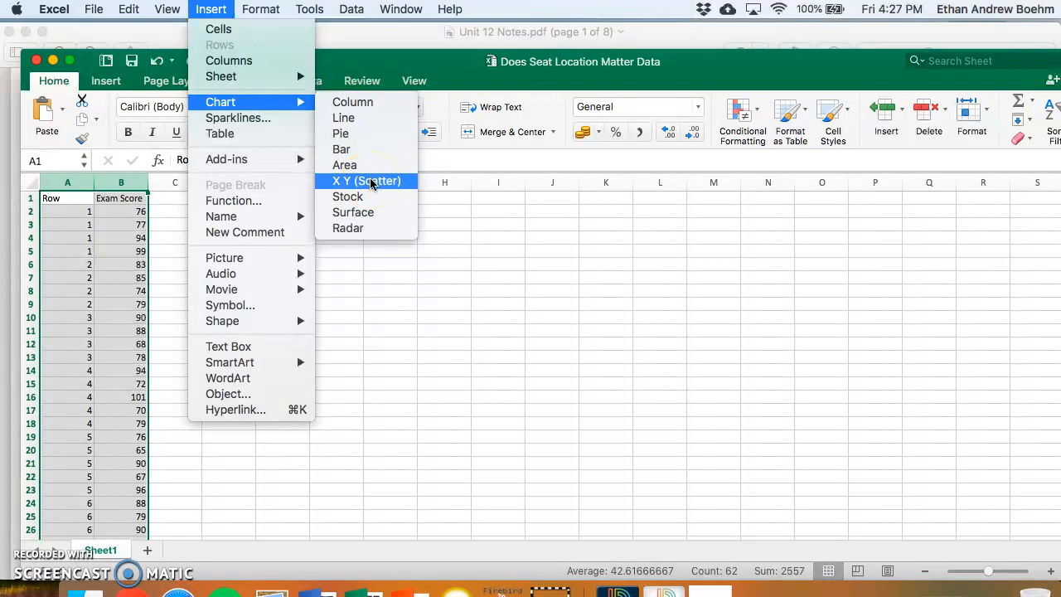
click(371, 181)
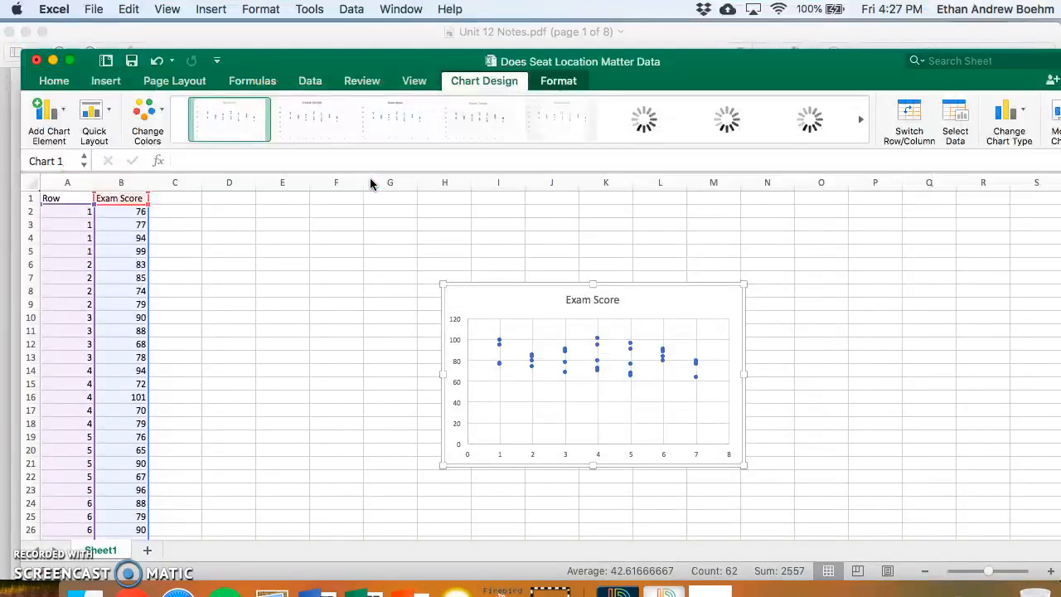
- Move the scatter chart up and closer to the data, and change its title to "Row vs. Exam Score"
drag(545, 293, 429, 230)
double_click(479, 236)
click(482, 234)
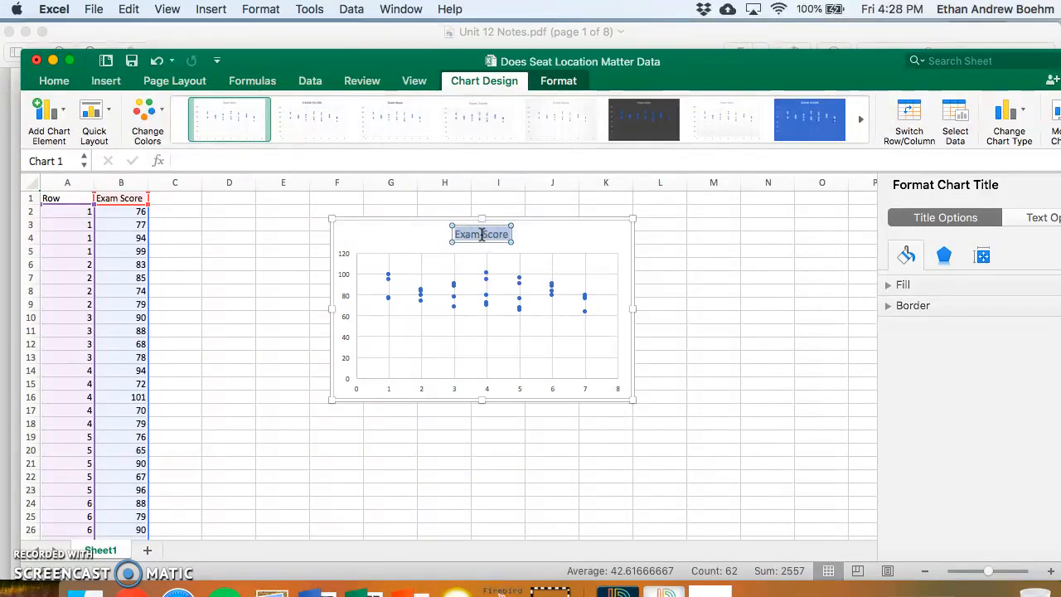
key(BackSpace)
text(Row vs. Exam Score)
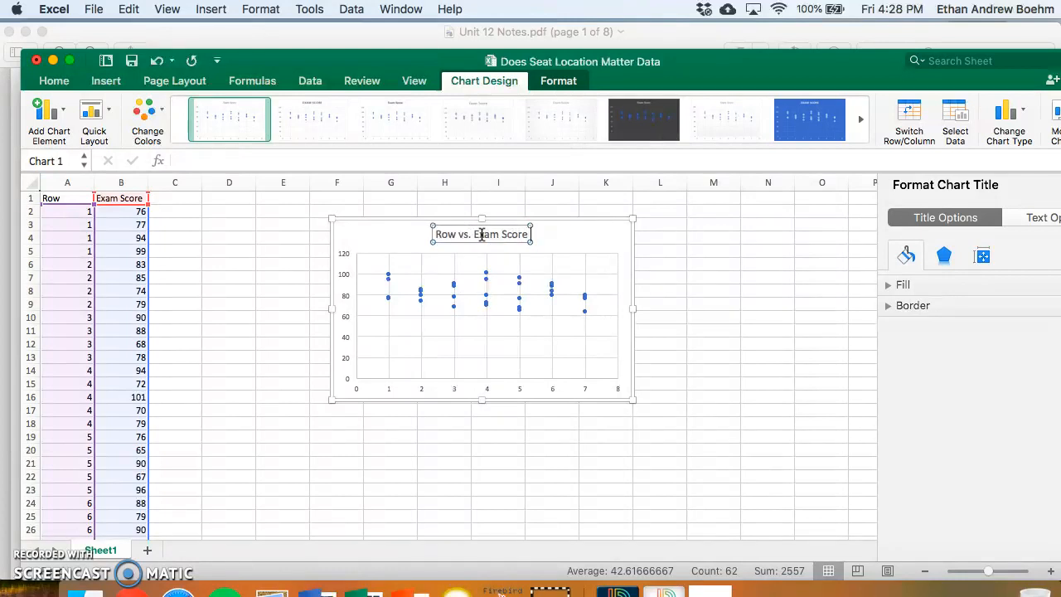
click(465, 389)
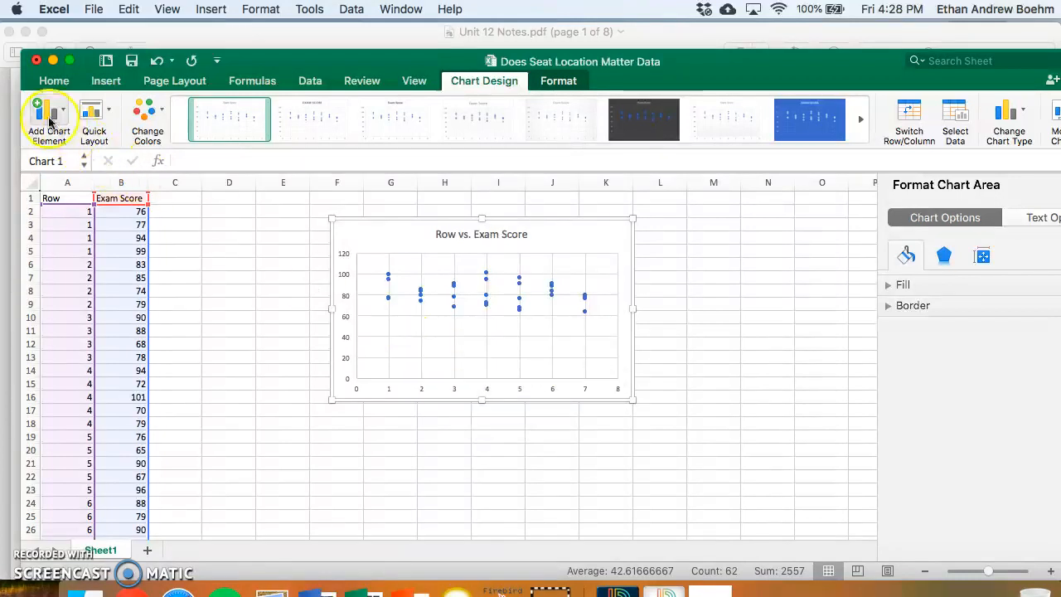
- Add a primary horizontal axis title to the chart reading "Row"
click(46, 120)
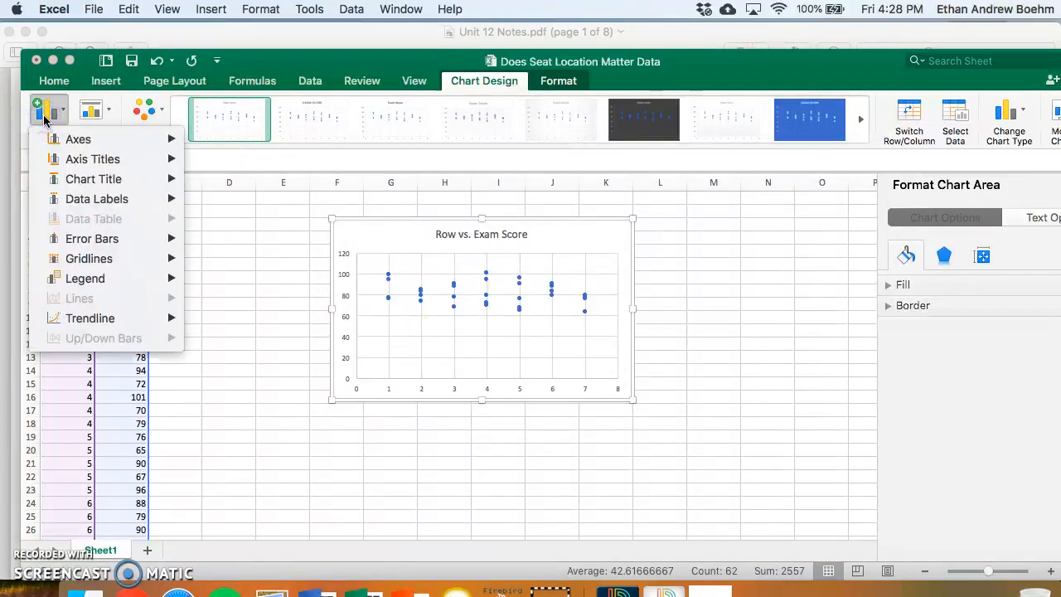
mouse_move(103, 160)
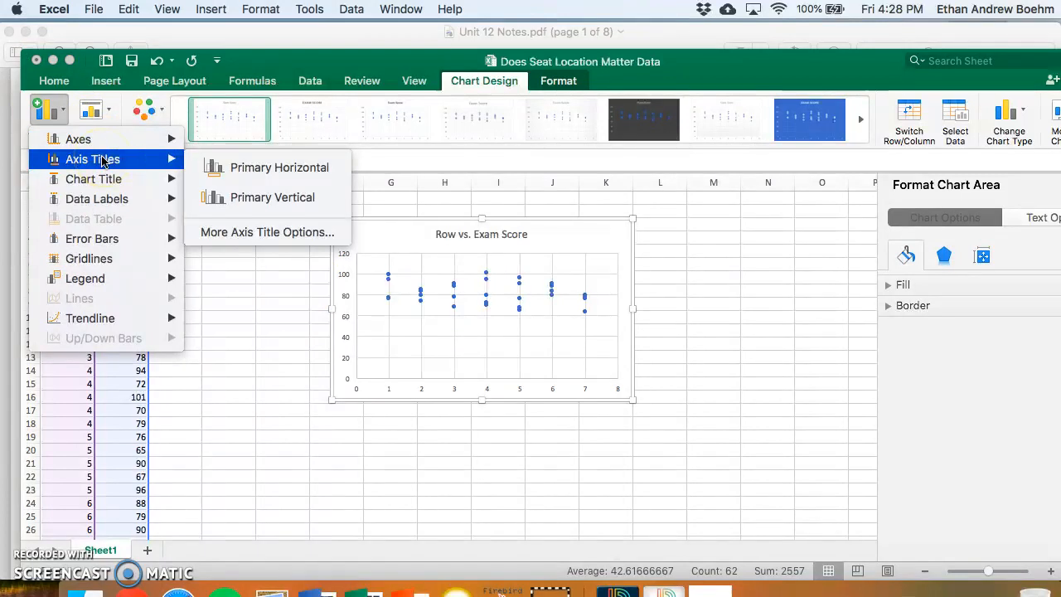
click(228, 170)
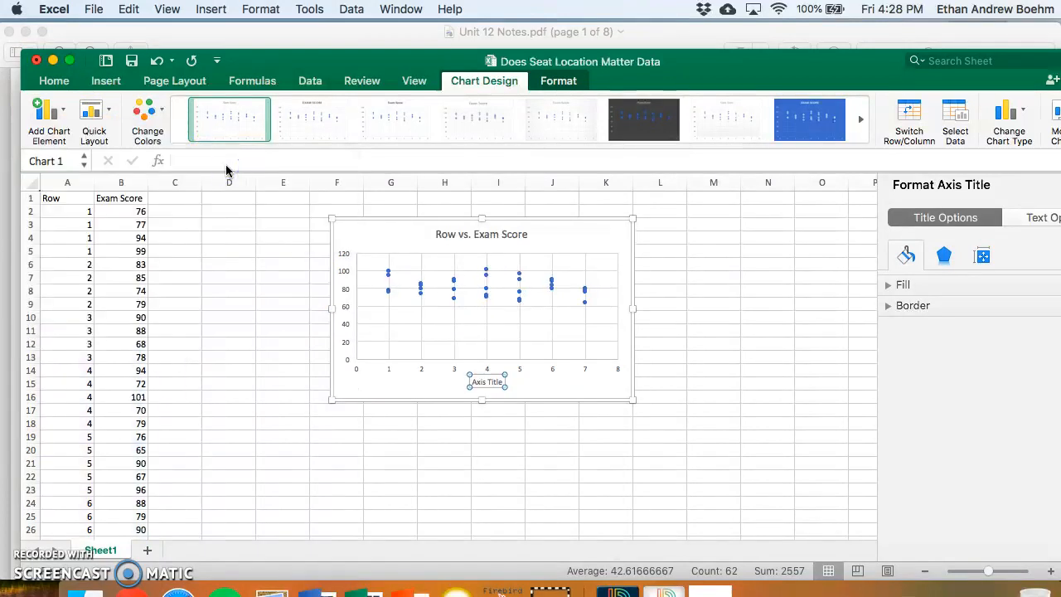
click(488, 381)
text(Row)
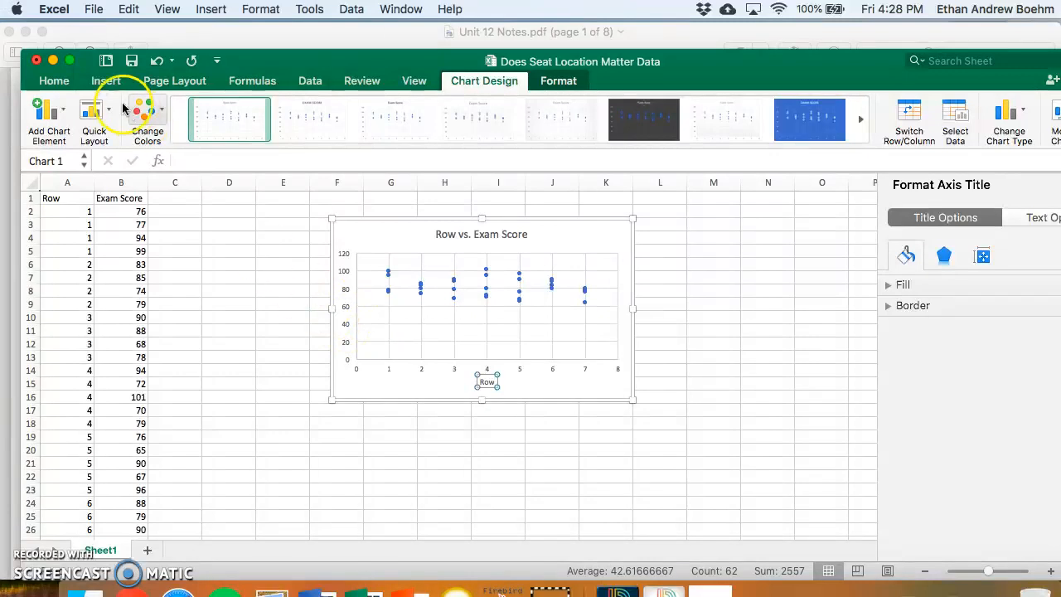
- Add a primary vertical axis title to the chart reading "Exam Score"
click(52, 112)
mouse_move(94, 159)
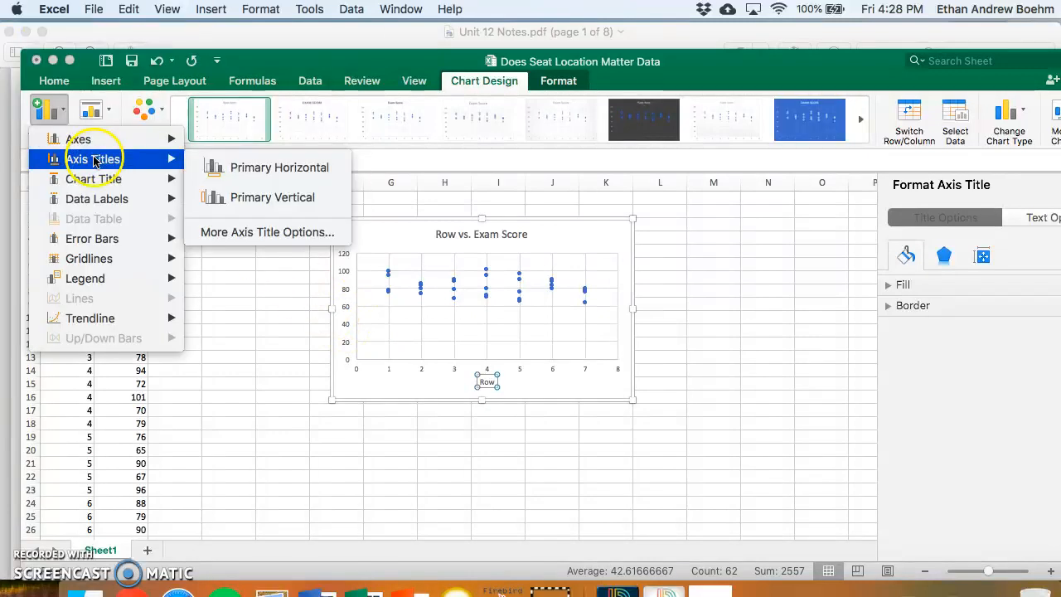
click(235, 188)
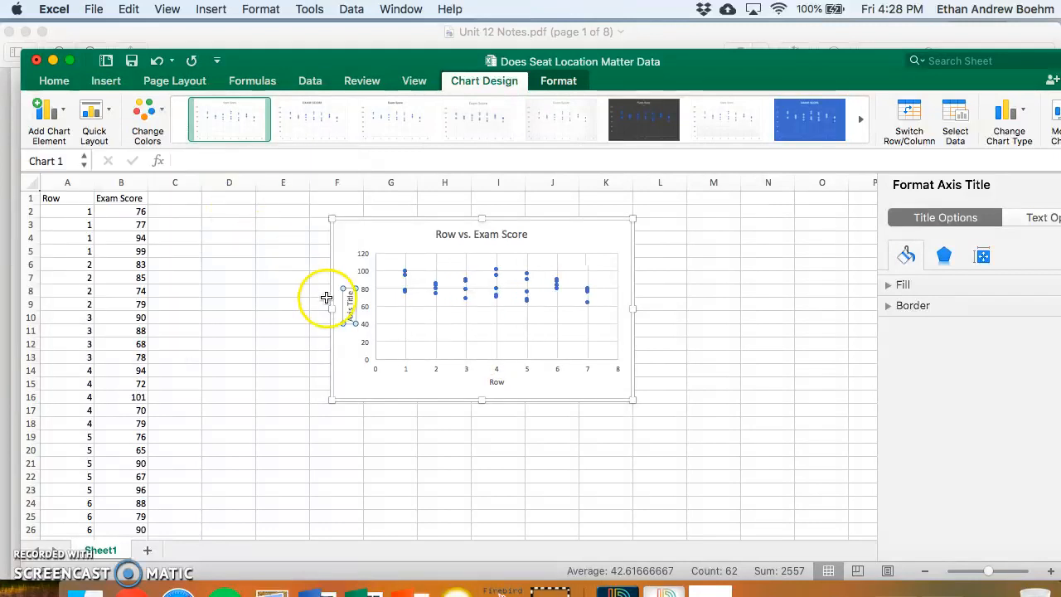
click(350, 311)
triple_click(350, 310)
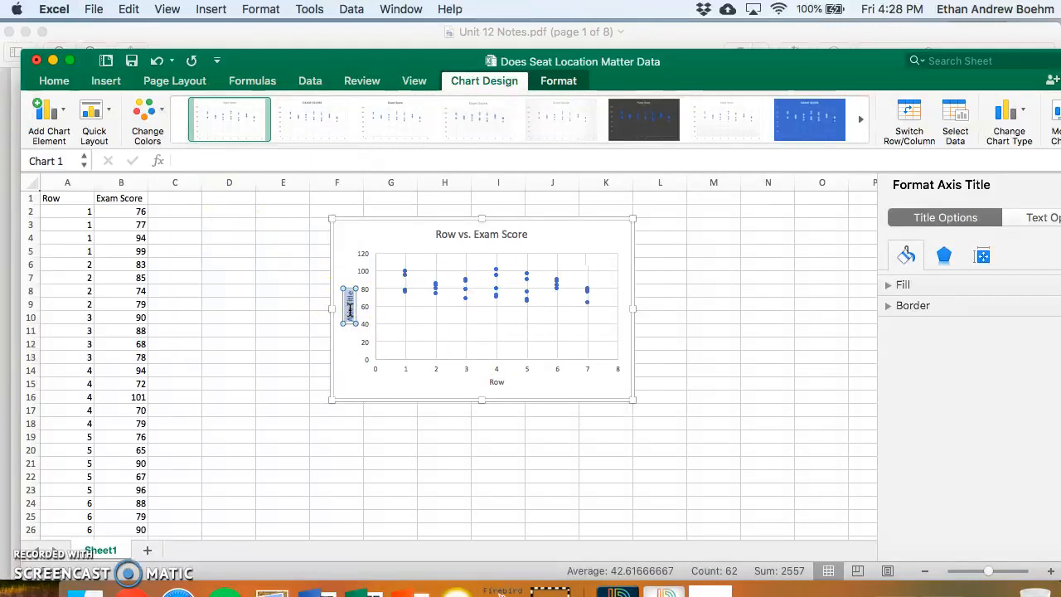
text(Exam Score)
click(351, 264)
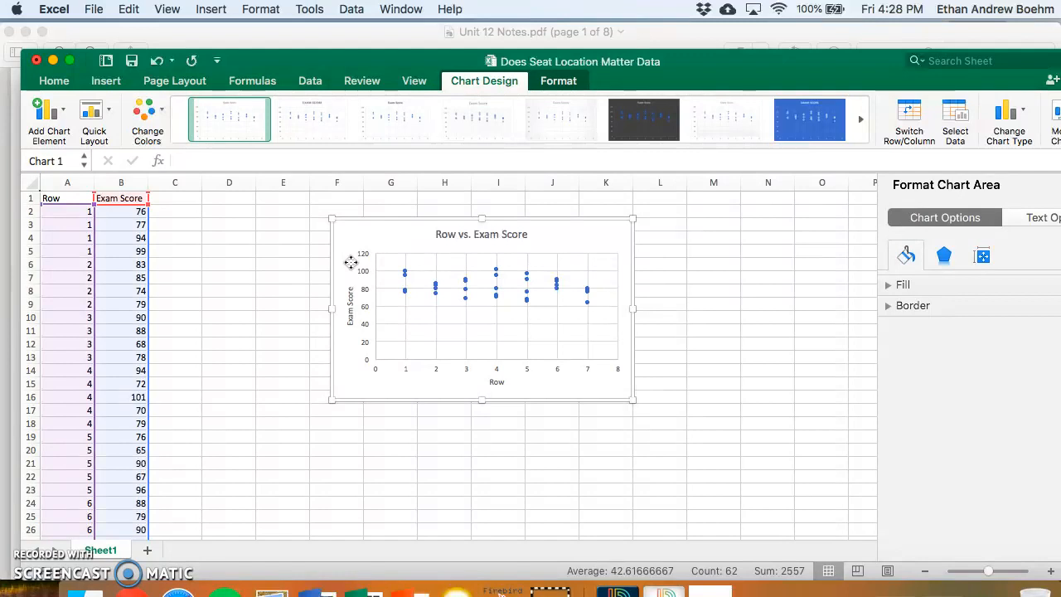
- Set the minimum bound of the chart's vertical Exam Score axis to 40
click(58, 127)
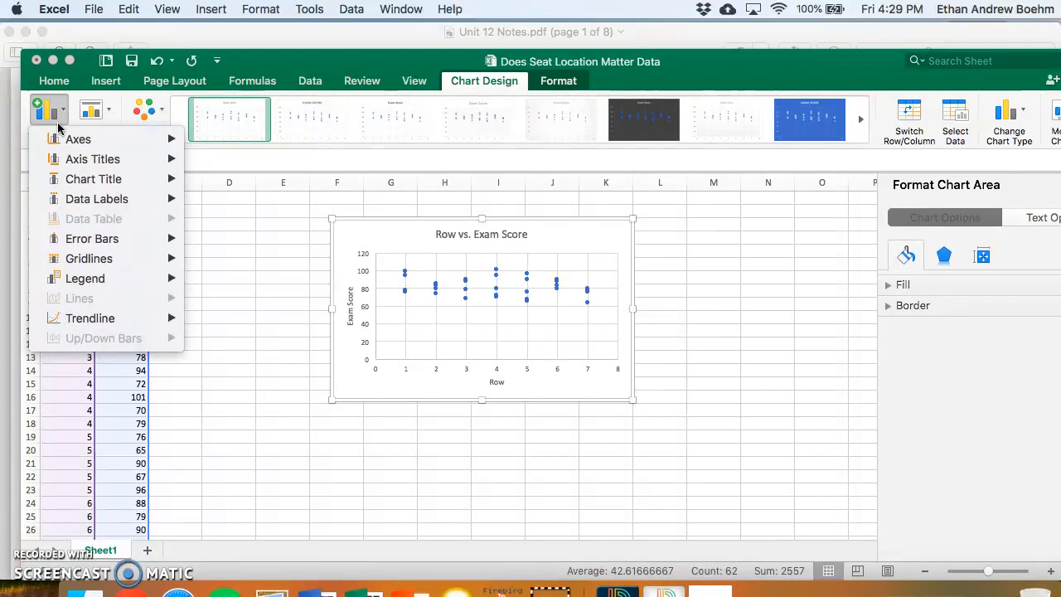
click(81, 138)
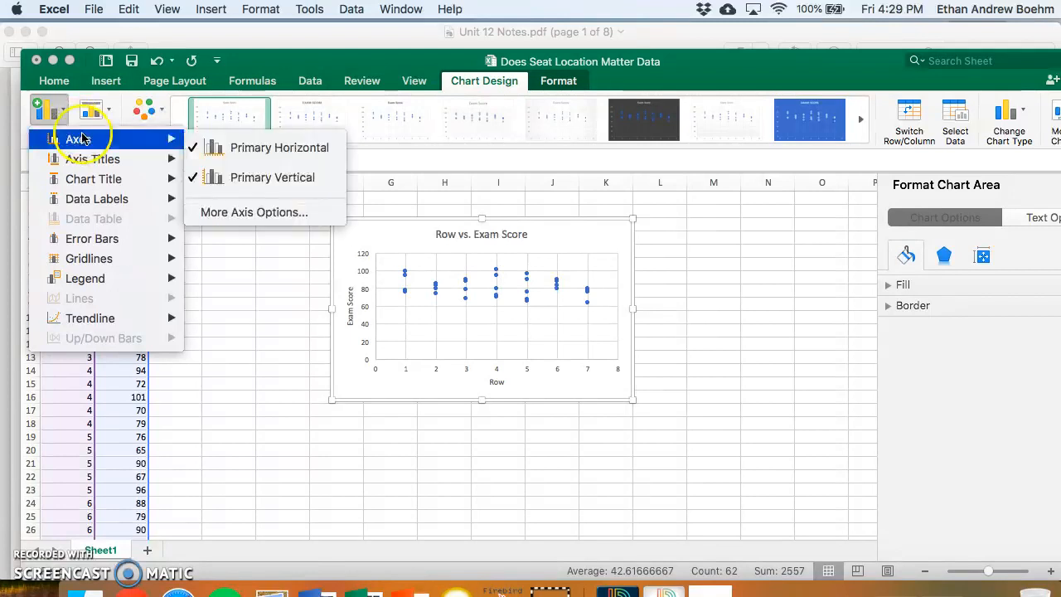
click(218, 213)
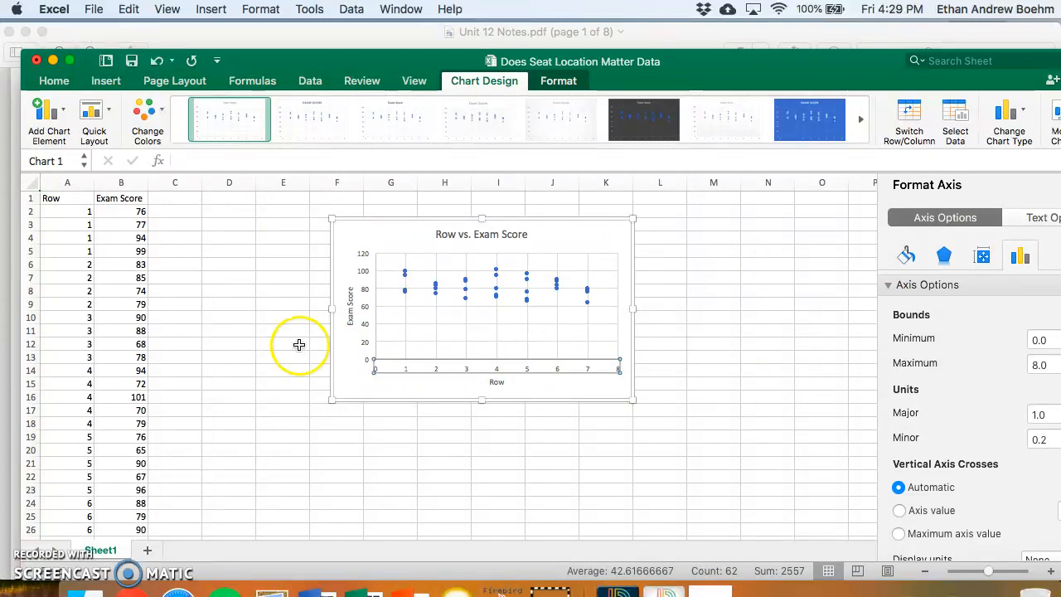
click(366, 324)
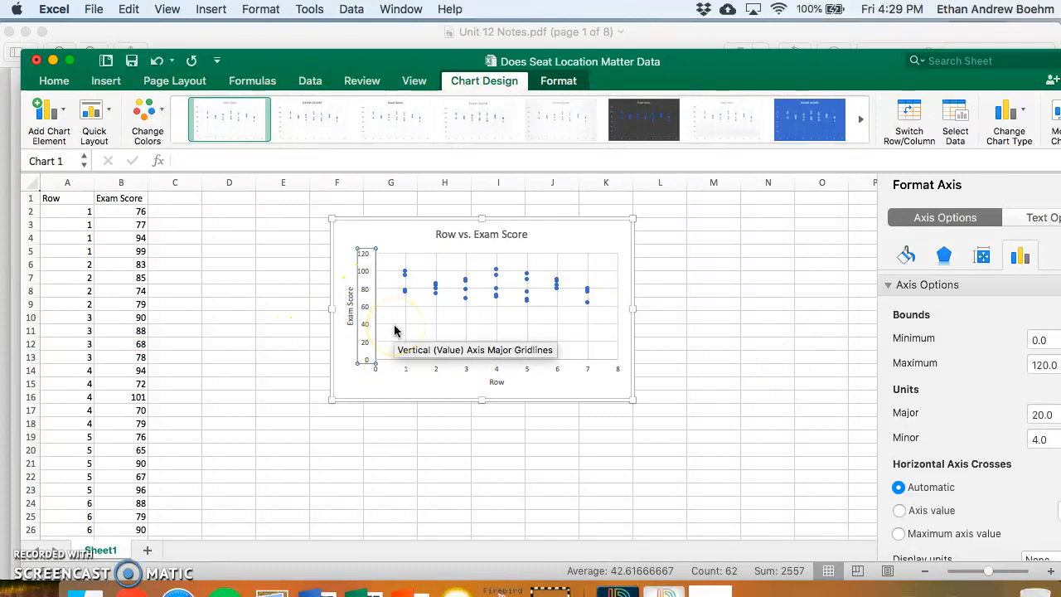
double_click(1039, 340)
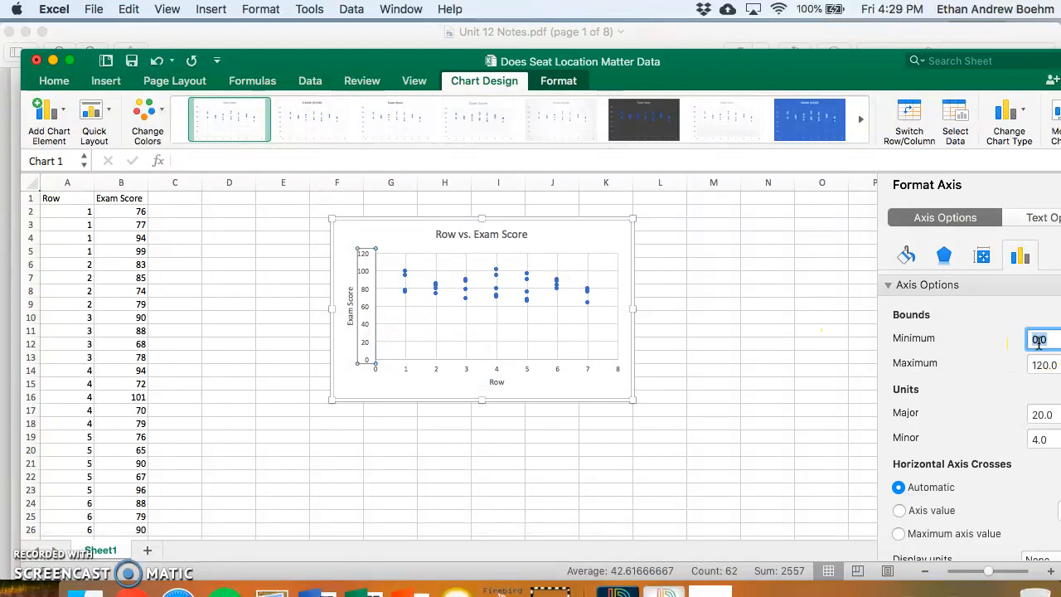
text(40)
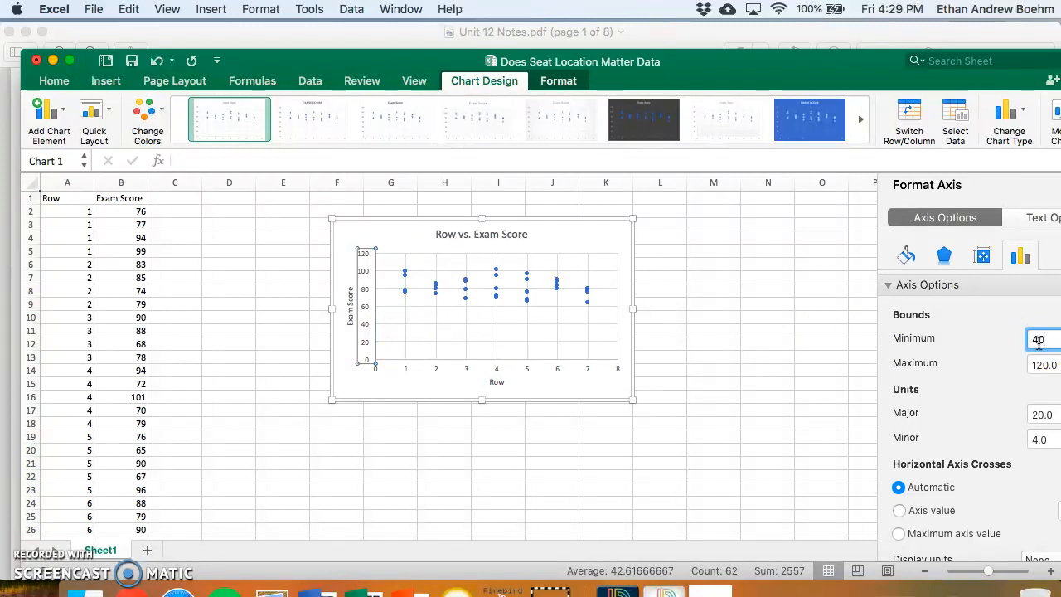
key(Return)
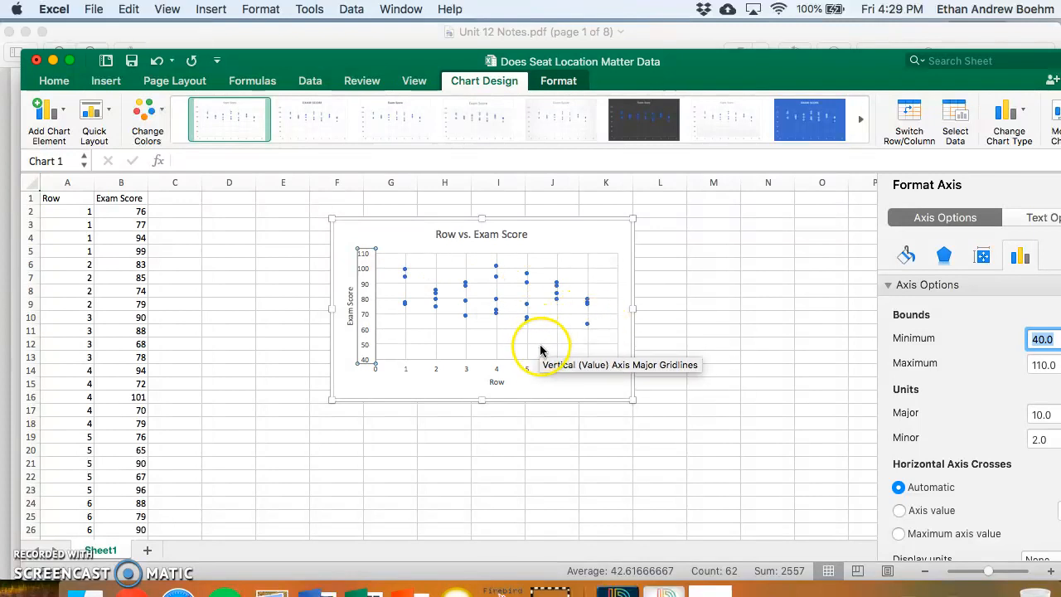
- Set the maximum bound of the vertical Exam Score axis to 140
click(1044, 364)
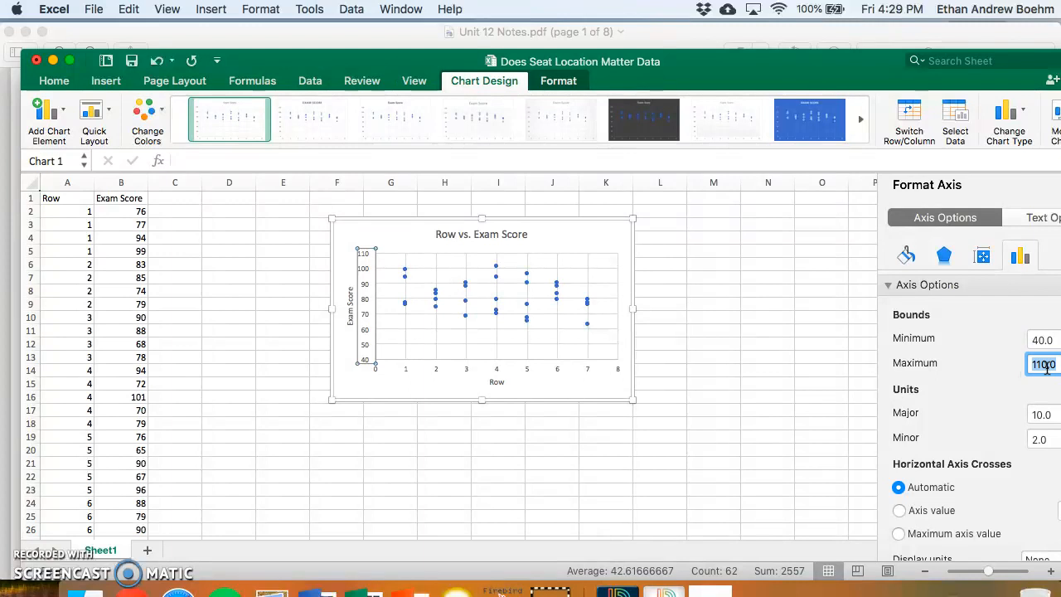
text(140)
key(Return)
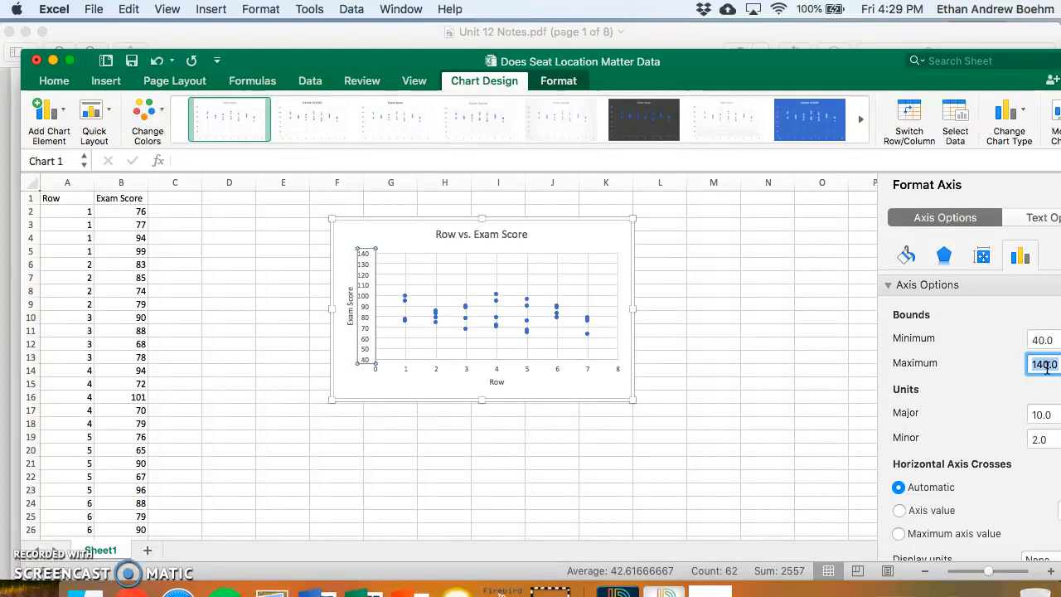
click(648, 353)
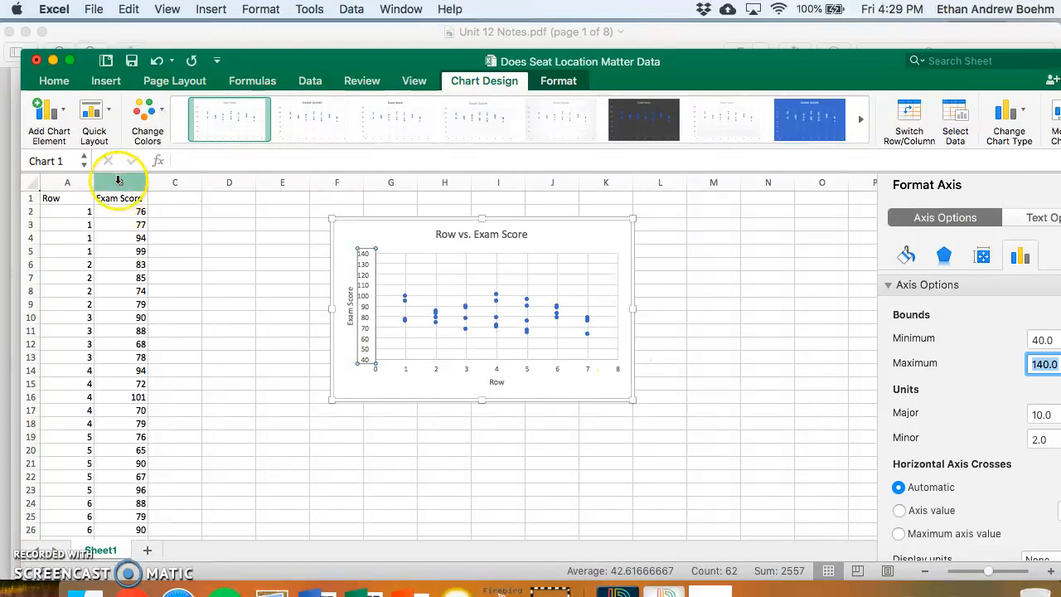
- Enter the column header "Random List" in cell C1
click(167, 202)
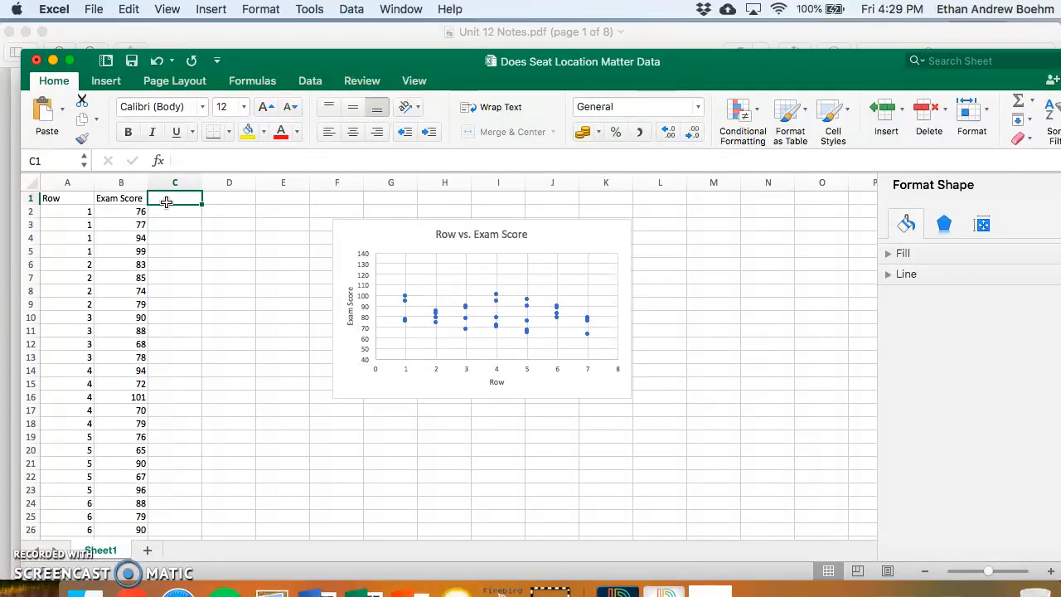
text(Random List)
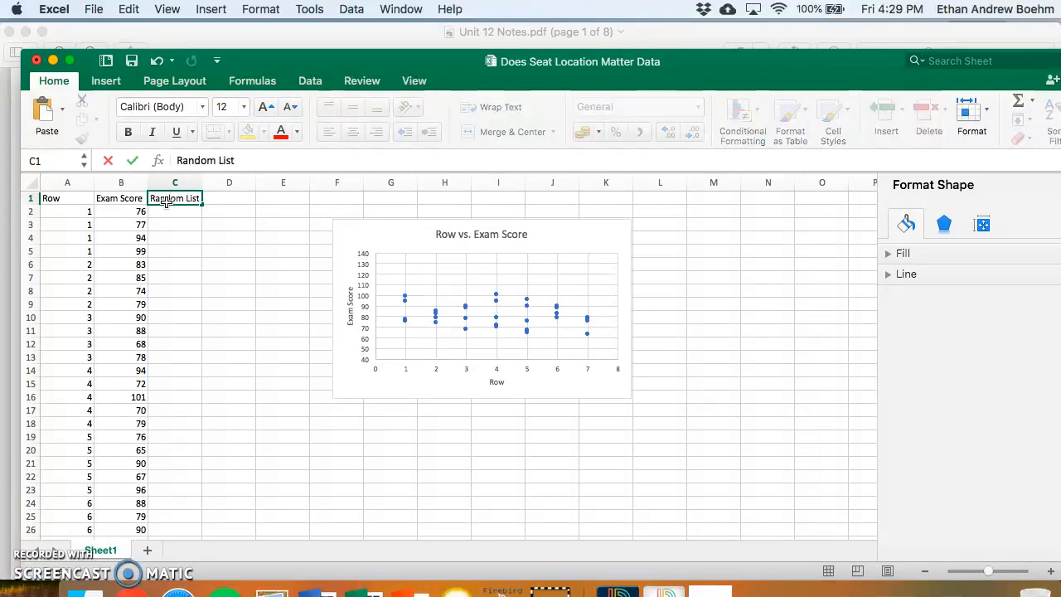
key(Return)
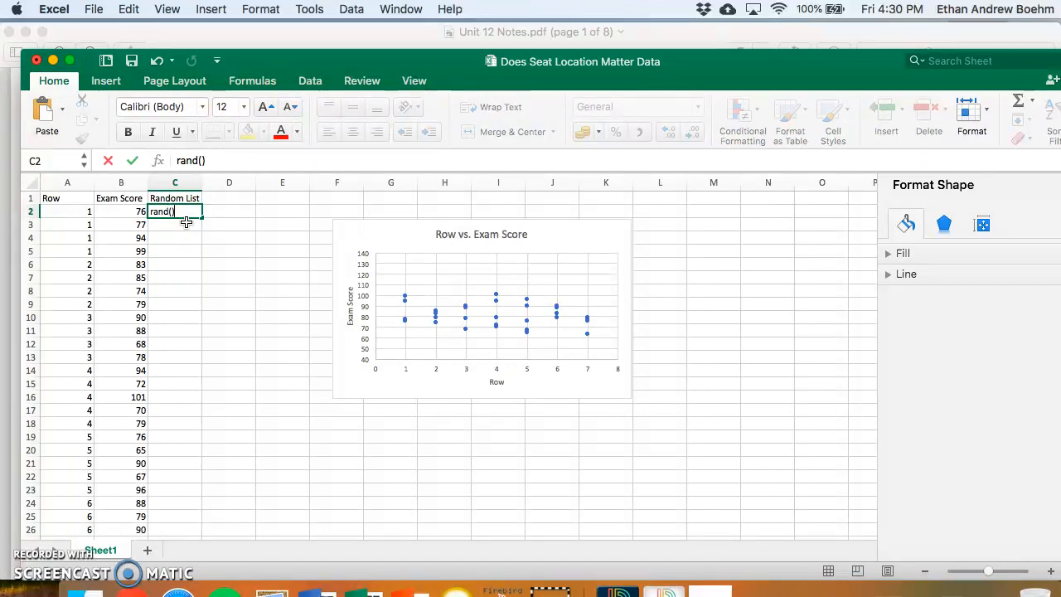
- Enter the formula =rand() in cell C2 and fill it down through C31, the last data row
key(Left)
key(Left)
key(Right)
key(Right)
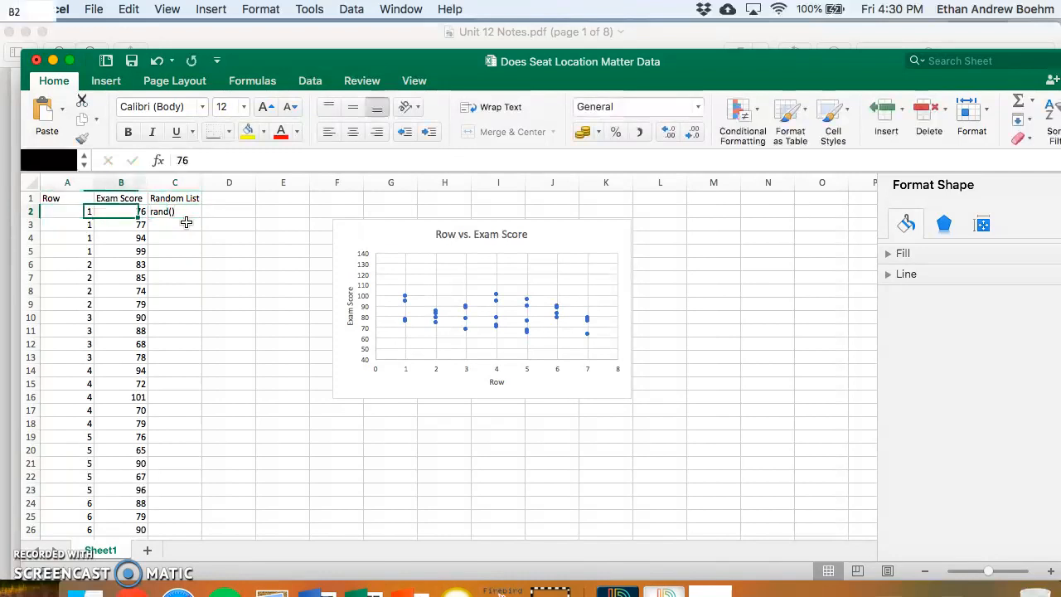
double_click(173, 212)
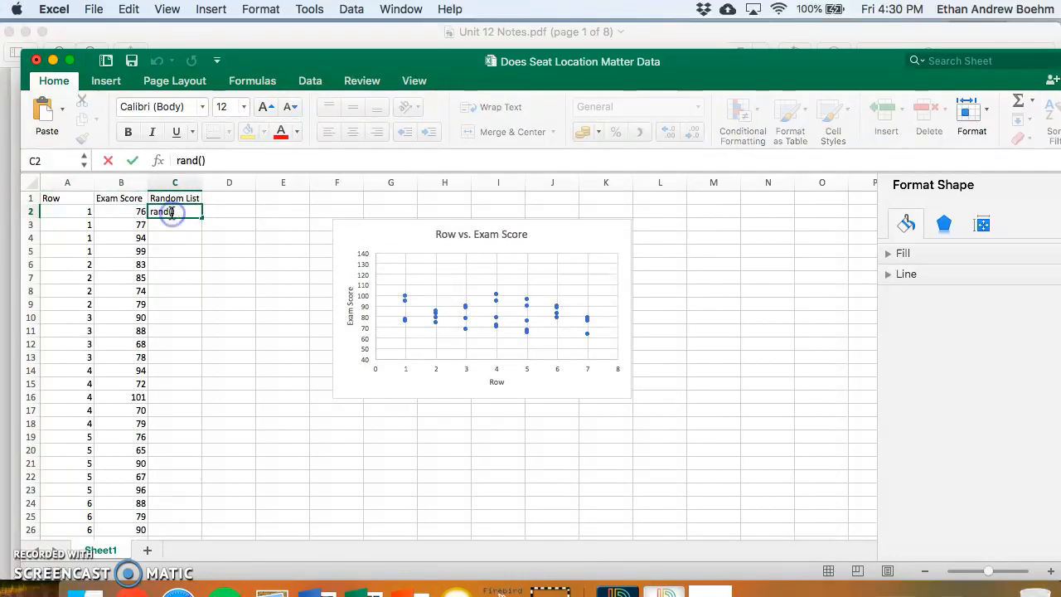
text(=)
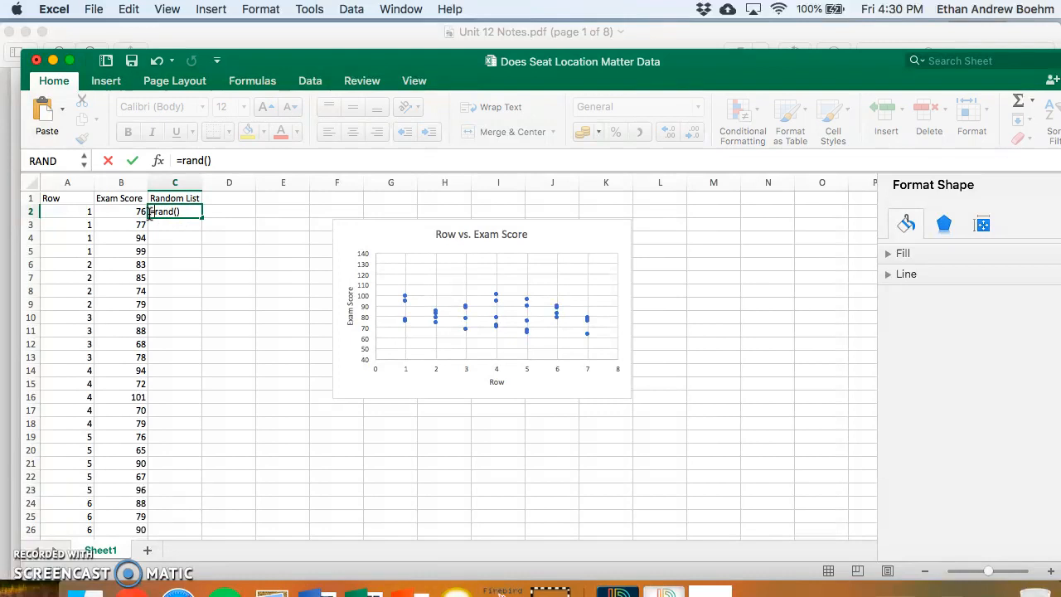
key(Return)
click(197, 213)
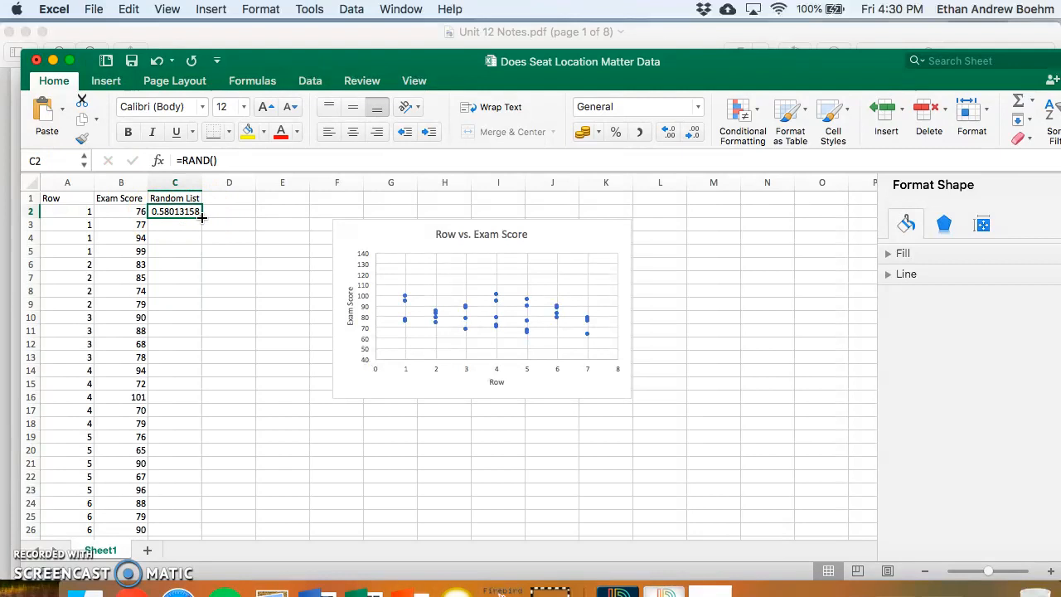
drag(202, 218, 172, 228)
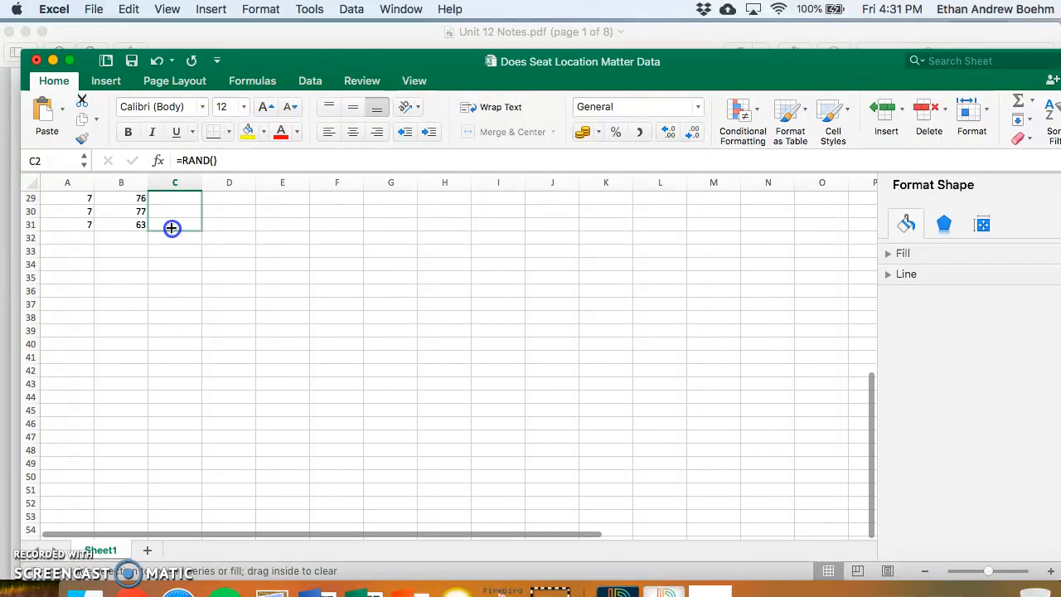
- Finish filling the random-number formula down the Random List column through cell C31
drag(172, 228, 172, 228)
scroll(203, 228, up, 10)
click(232, 225)
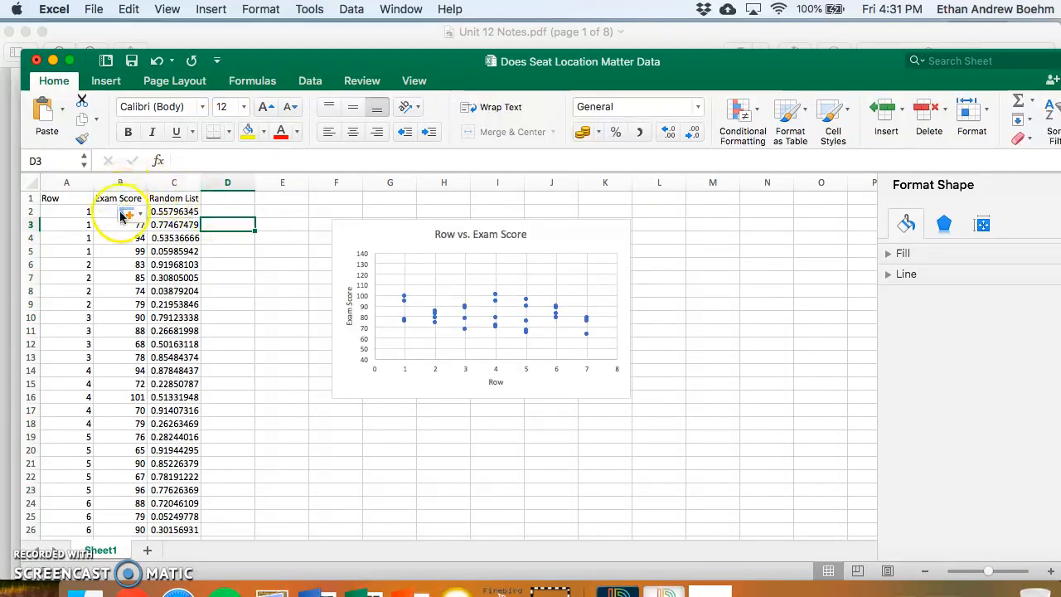
- Sort the Exam Score and Random List columns together by Random List values, smallest to largest, leaving the Row column out of the sort
drag(120, 184, 161, 185)
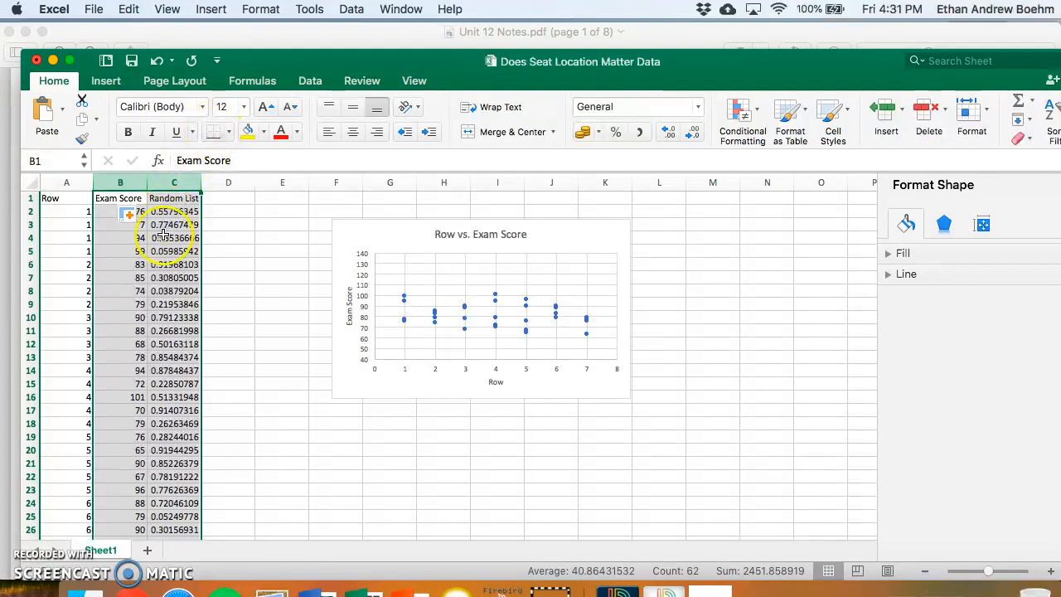
click(293, 10)
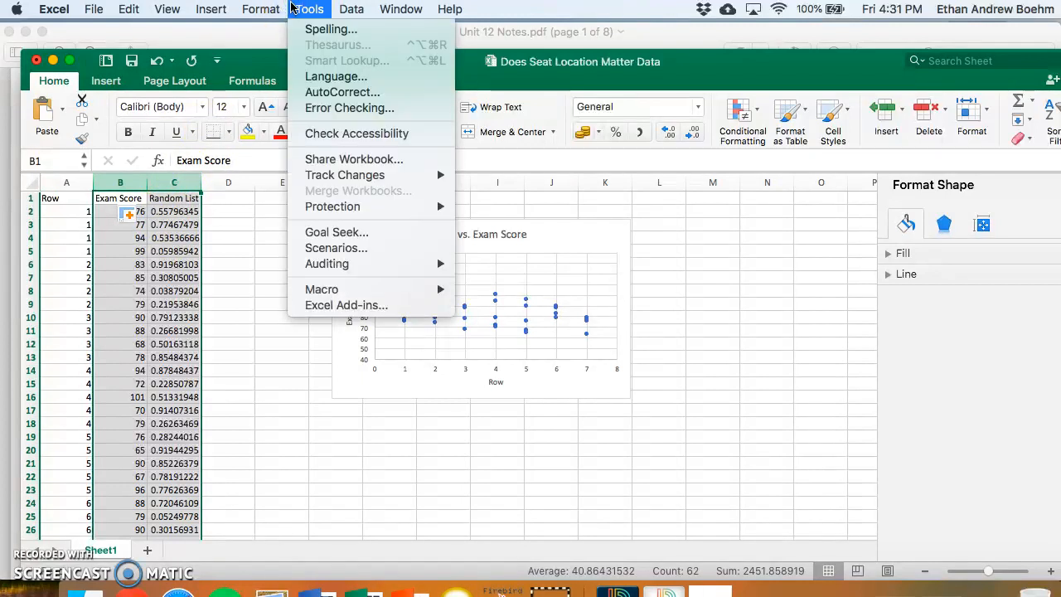
click(281, 9)
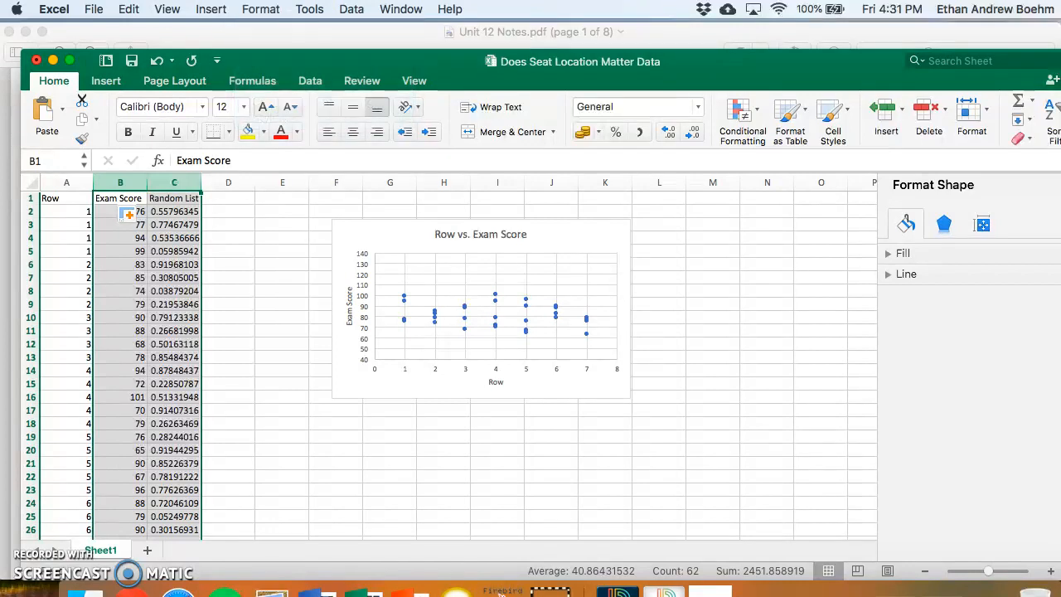
click(307, 81)
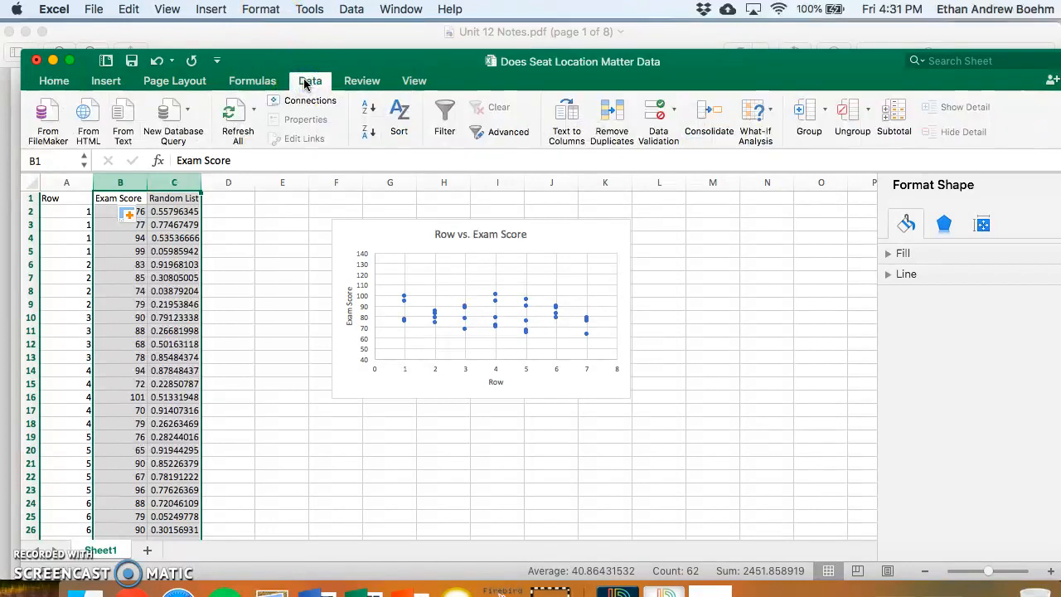
click(398, 114)
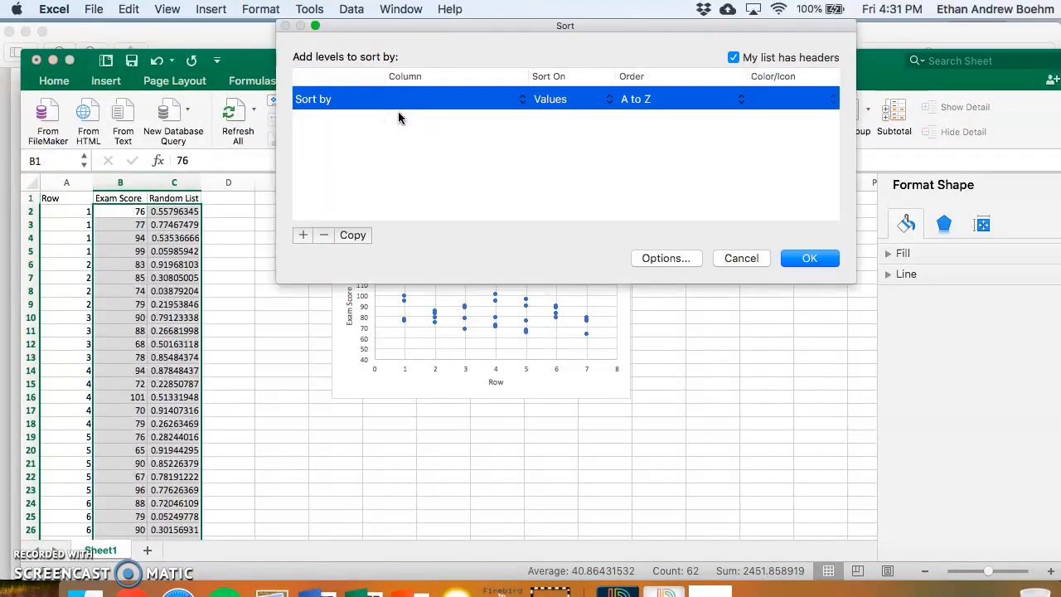
click(525, 106)
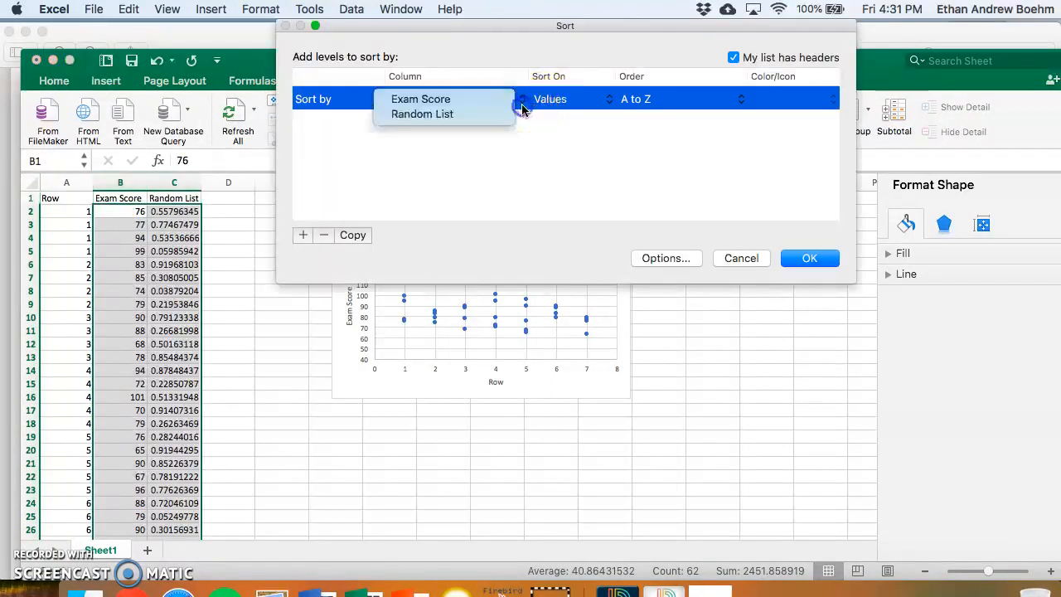
click(481, 115)
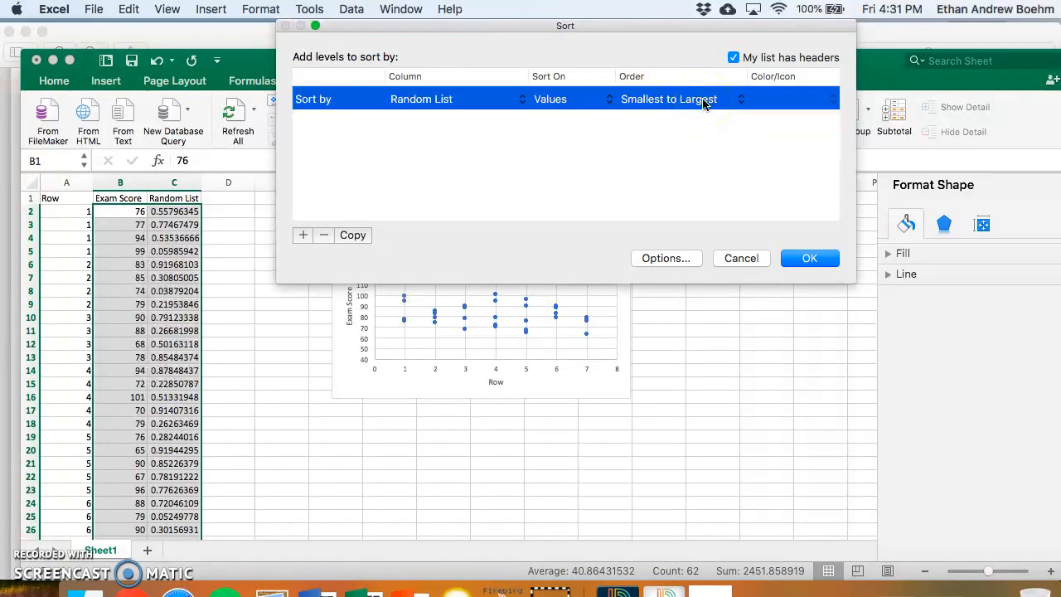
click(821, 259)
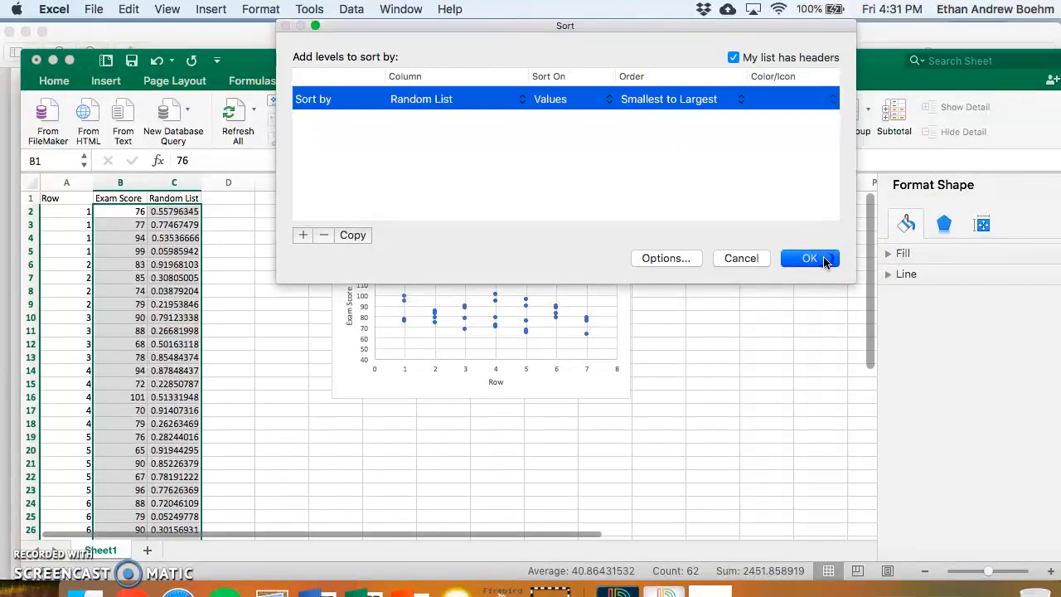
click(331, 316)
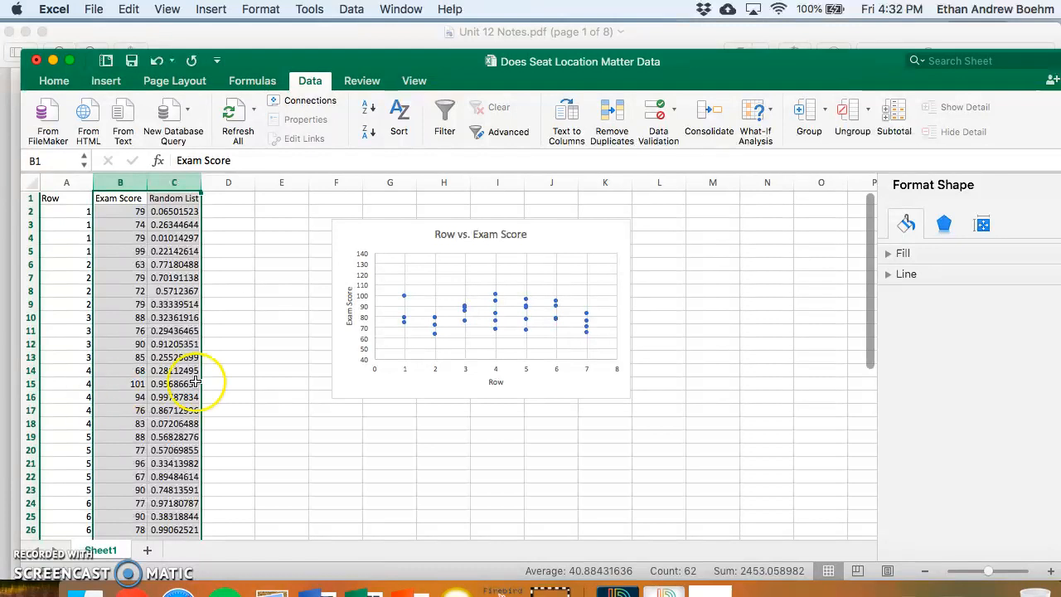
click(238, 369)
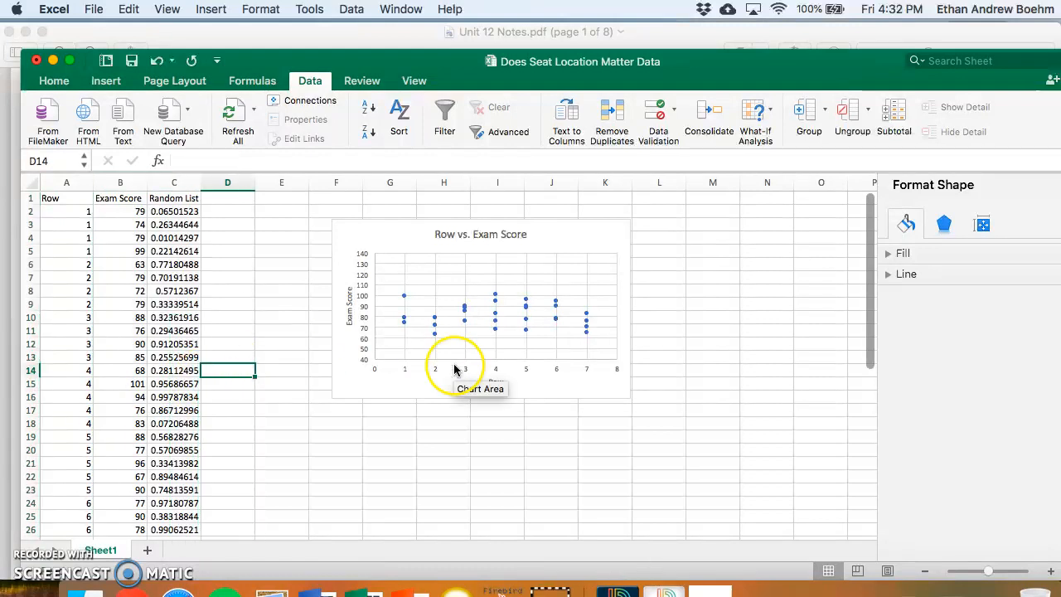
click(545, 236)
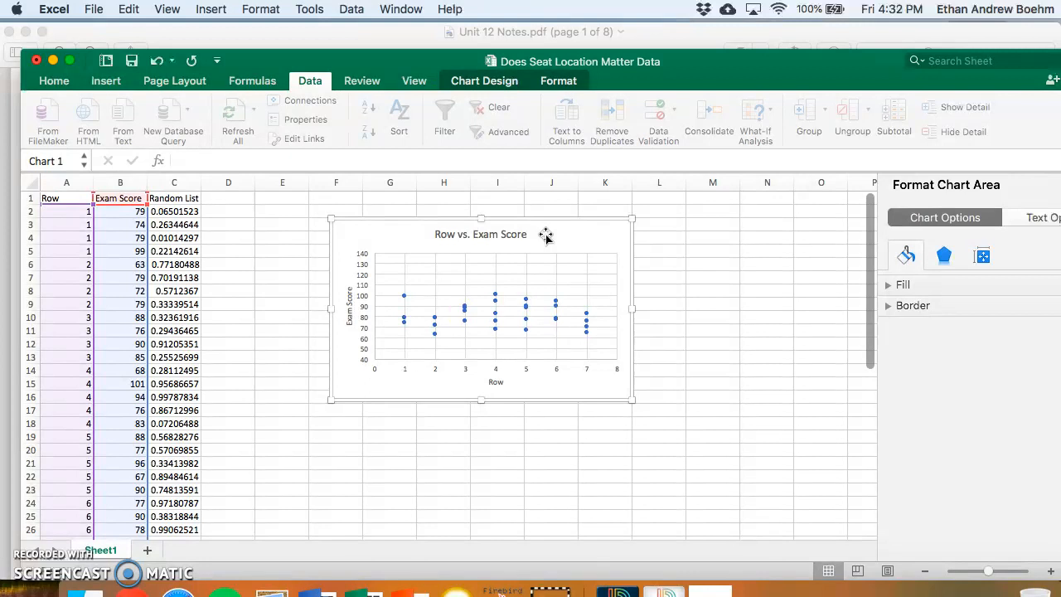
click(550, 249)
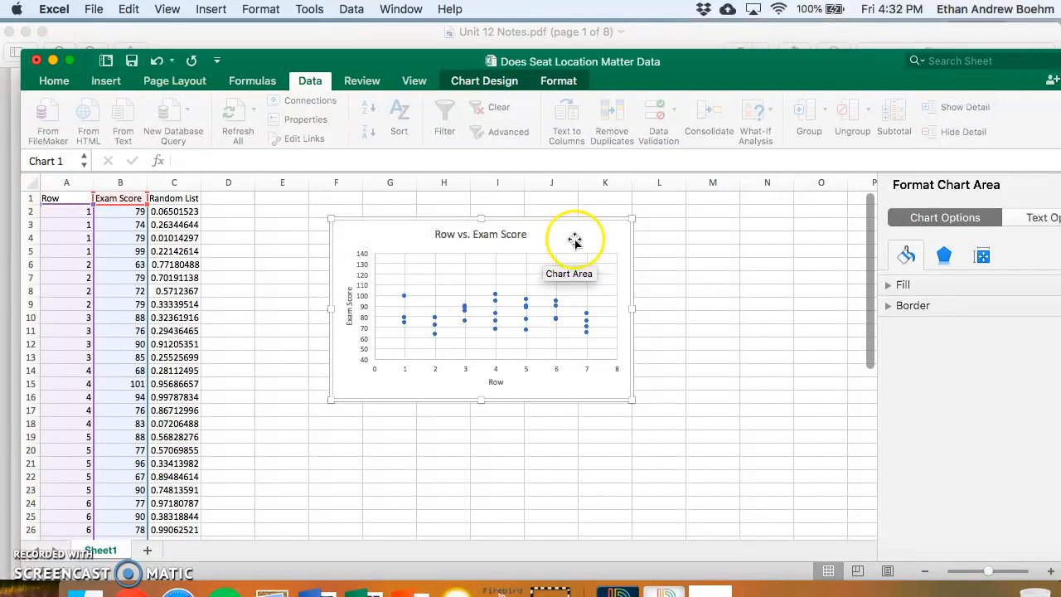
click(562, 275)
click(574, 235)
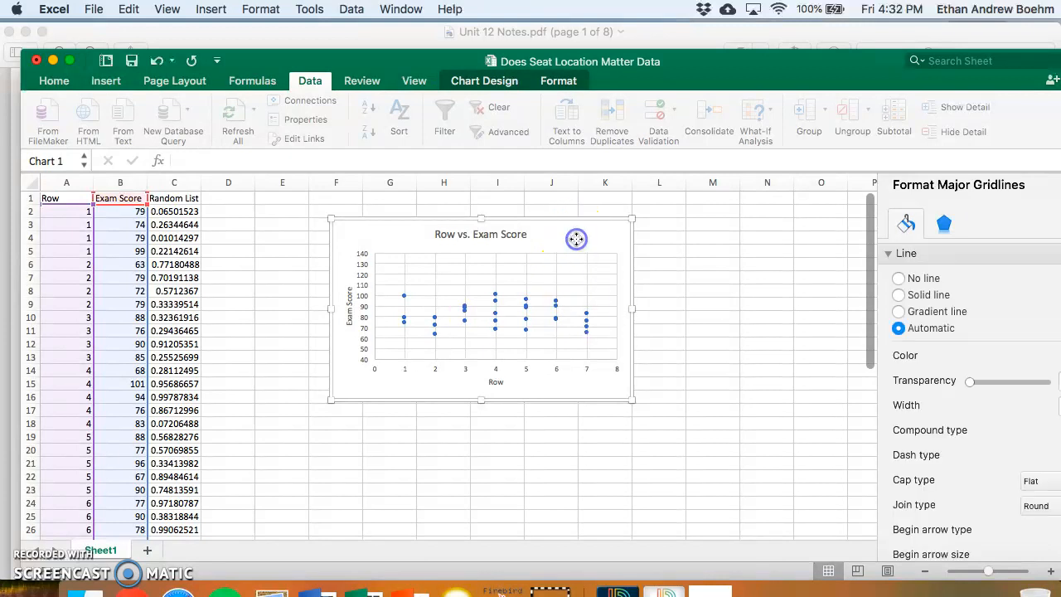
click(247, 212)
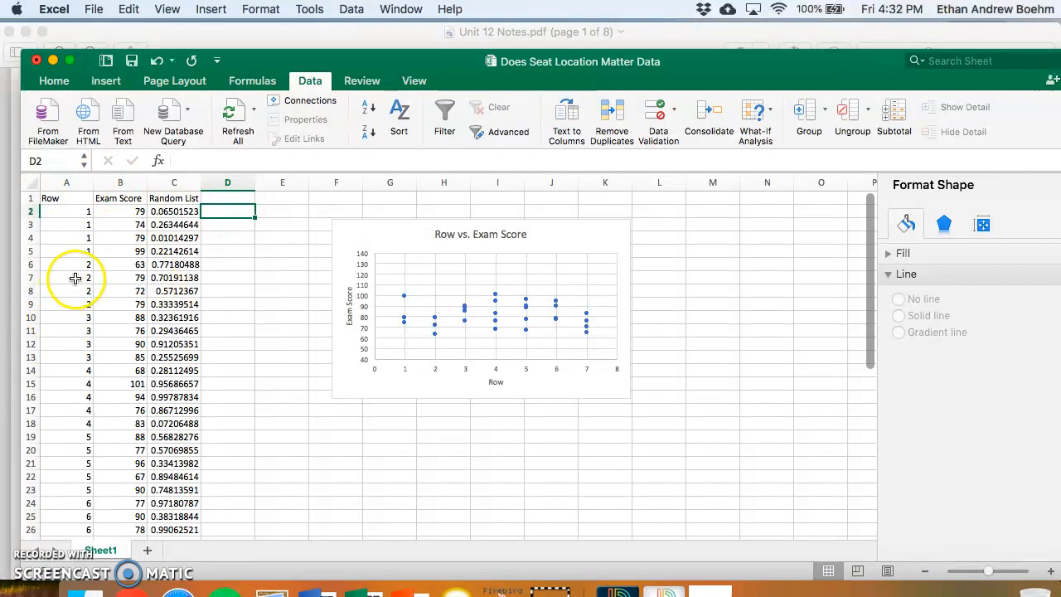
click(280, 209)
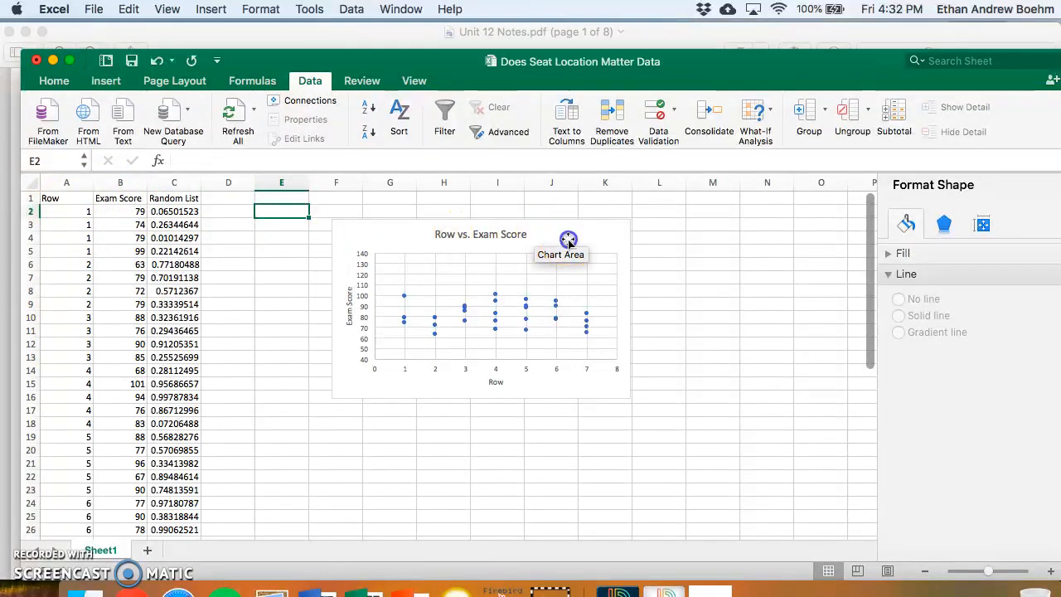
- Add a linear trendline to the Row vs. Exam Score chart
click(537, 239)
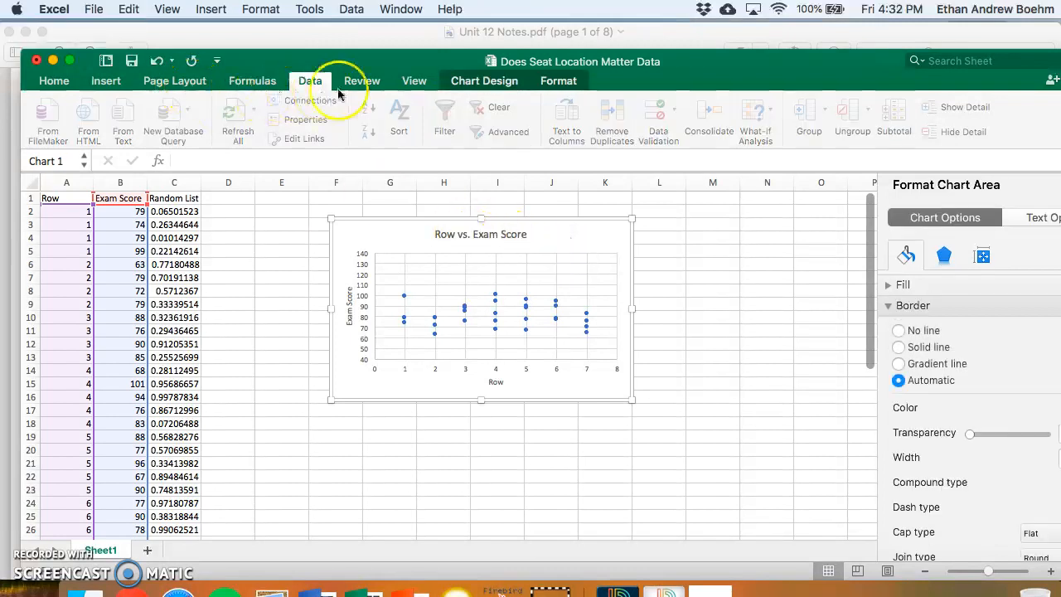
click(462, 81)
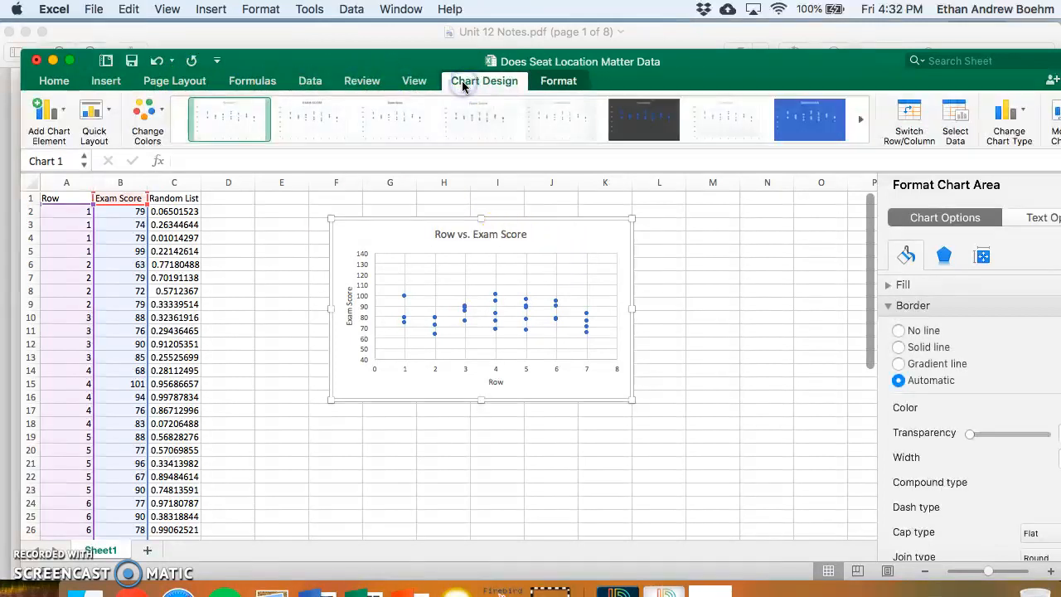
click(48, 117)
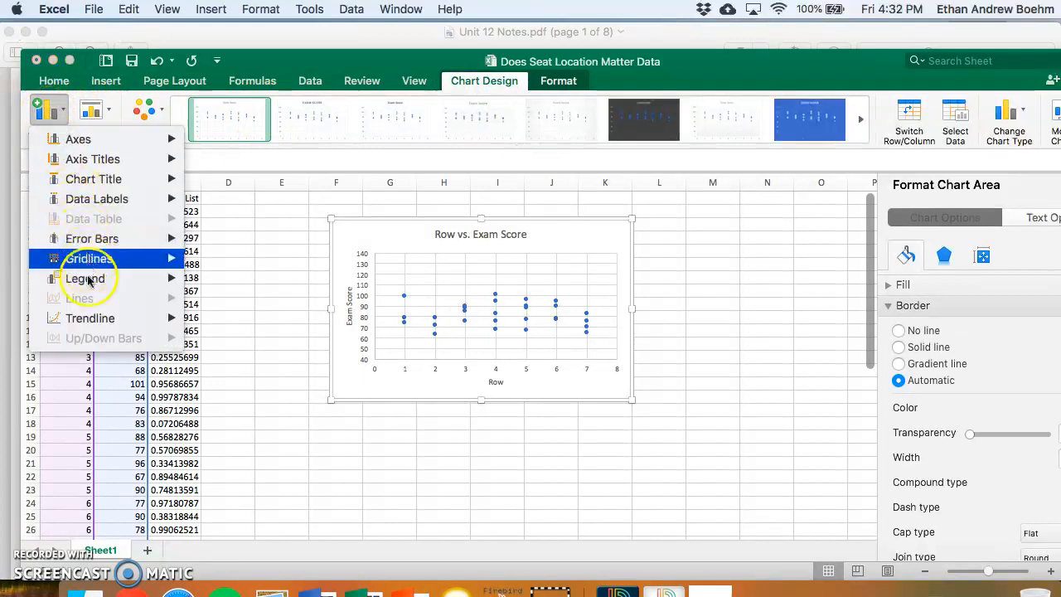
mouse_move(91, 320)
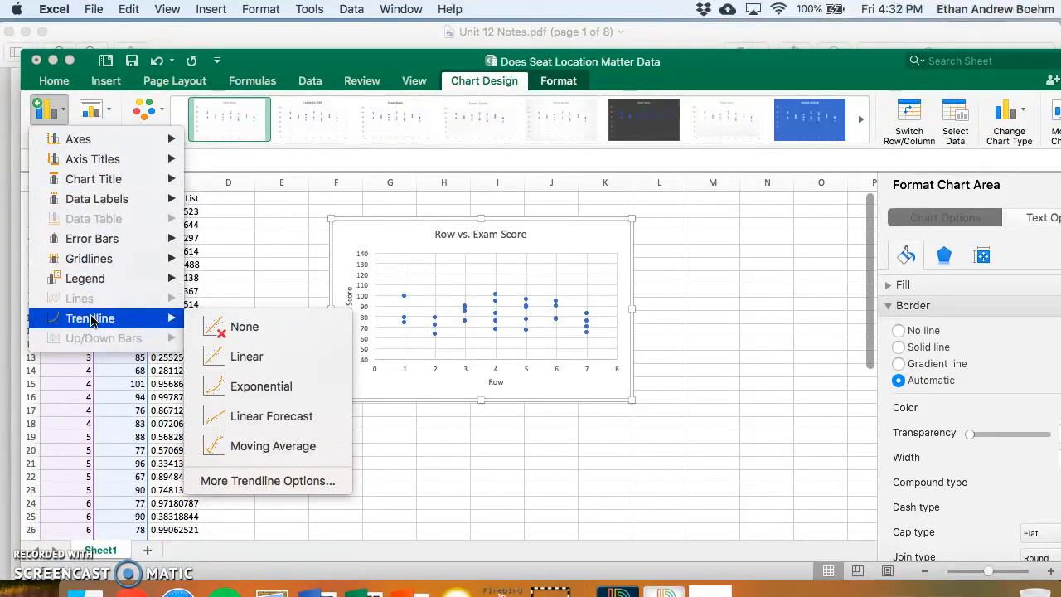
click(254, 358)
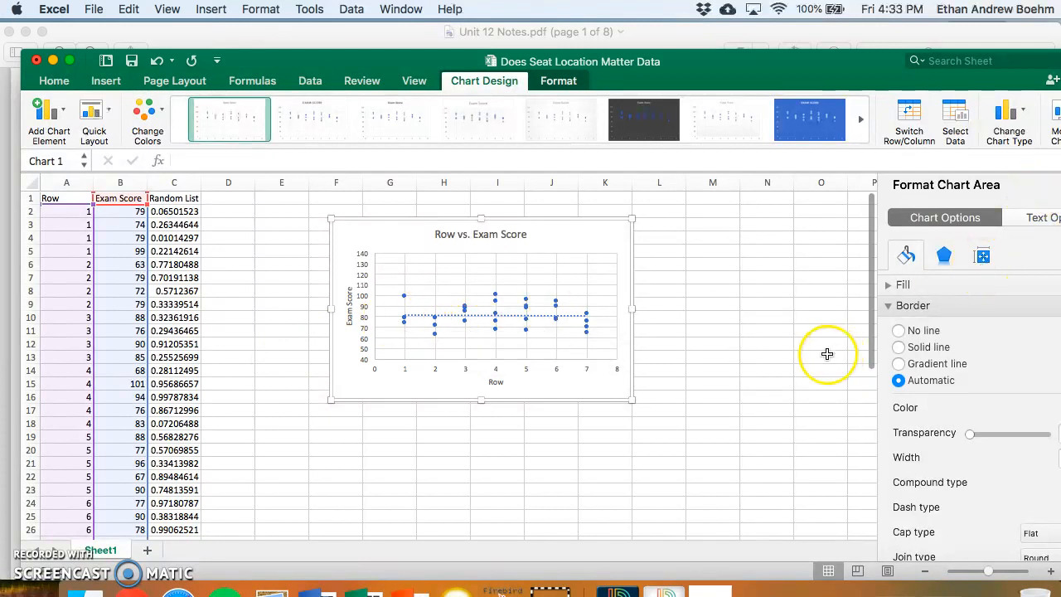
- Narrow the workbook window so the whole chart formatting pane fits on screen
drag(1060, 333, 1058, 333)
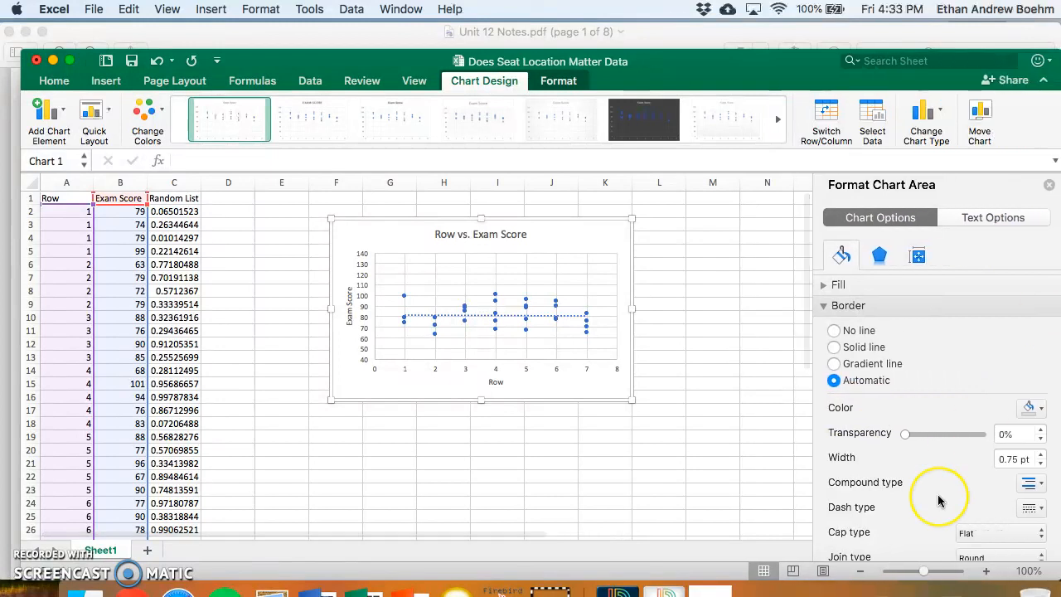
scroll(938, 495, down, 5)
scroll(937, 494, up, 5)
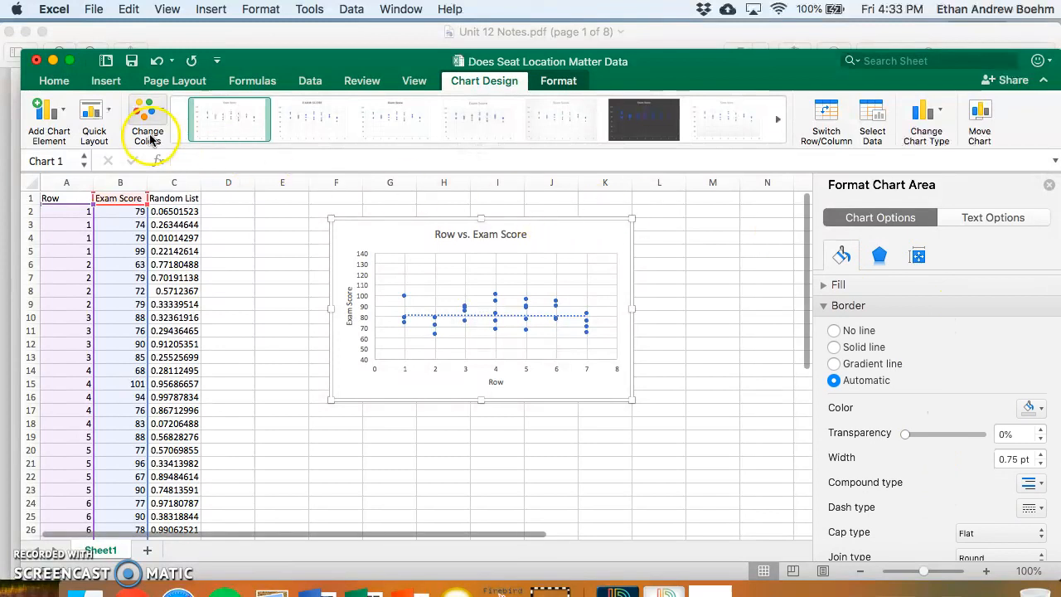
- Open the detailed trendline options with the Linear type and display the trendline equation on the chart
click(56, 119)
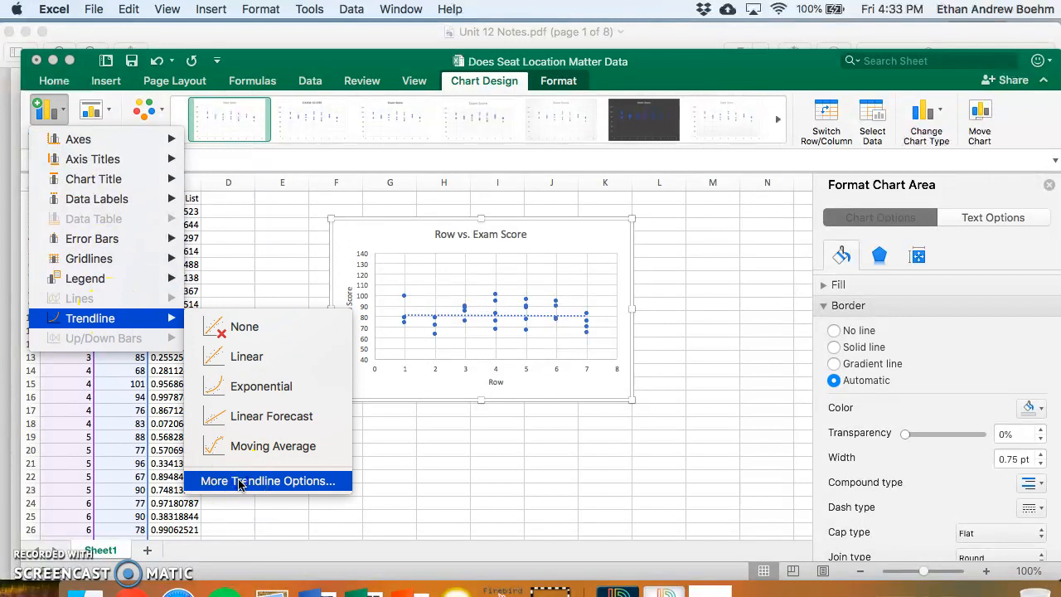
click(239, 482)
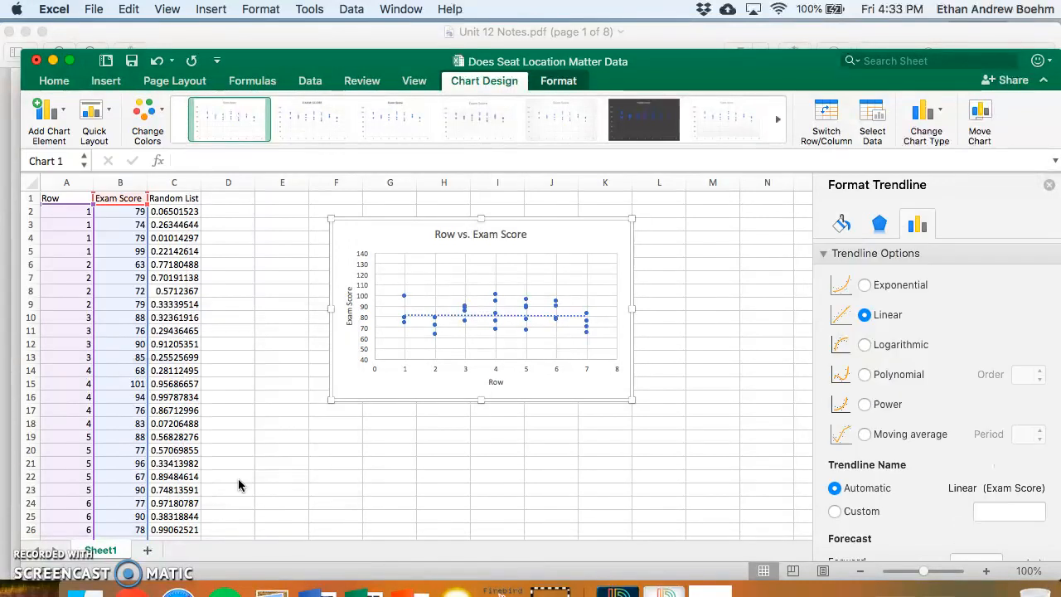
scroll(987, 465, down, 1)
scroll(987, 464, up, 1)
scroll(984, 469, down, 2)
scroll(984, 469, down, 3)
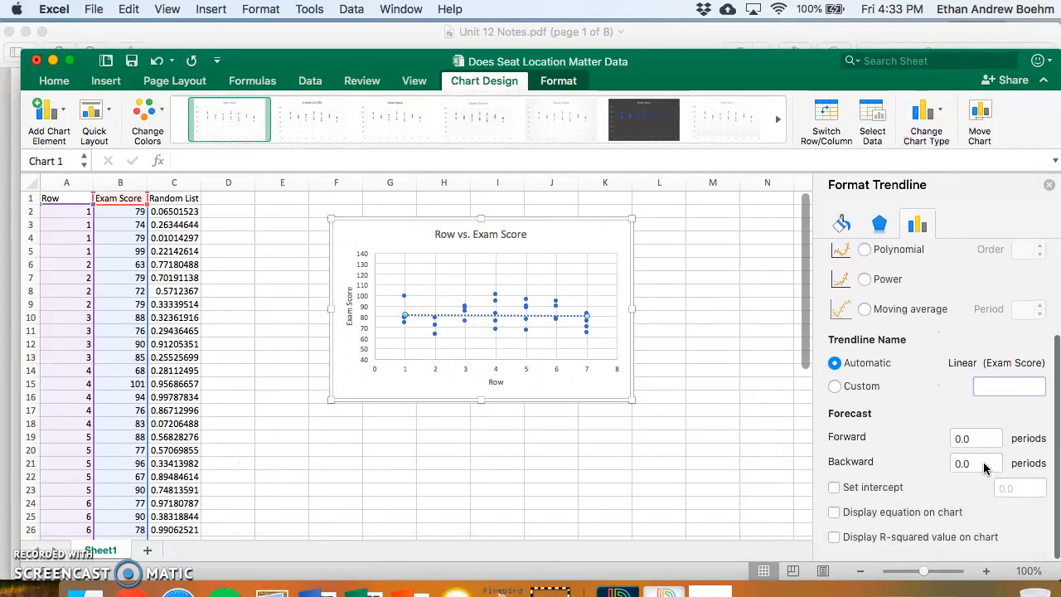
click(869, 518)
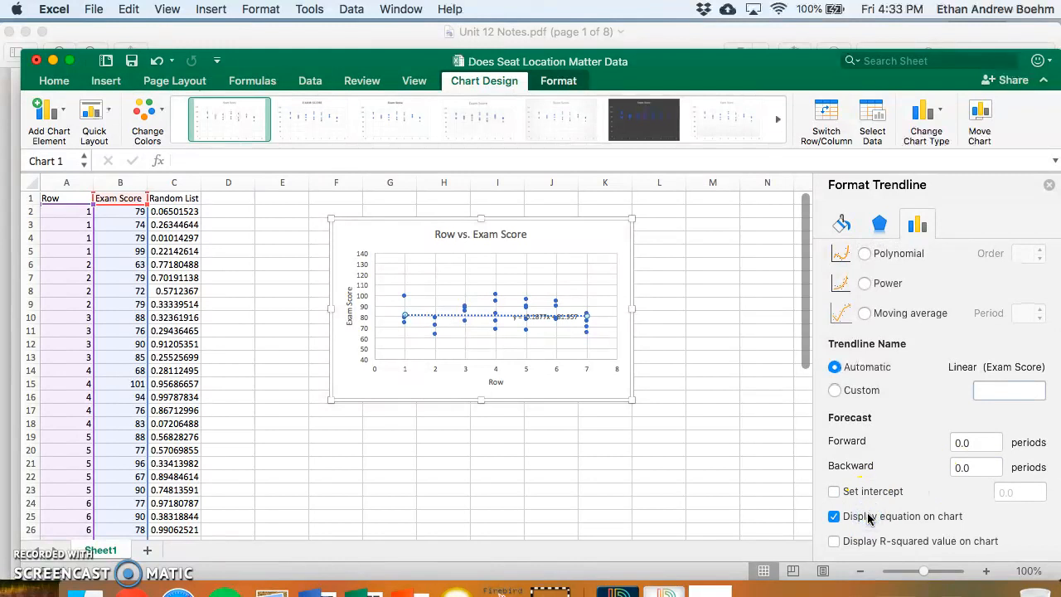
- Move the trendline equation above the chart's plot area and set its font size to 18
click(551, 319)
drag(551, 320, 569, 248)
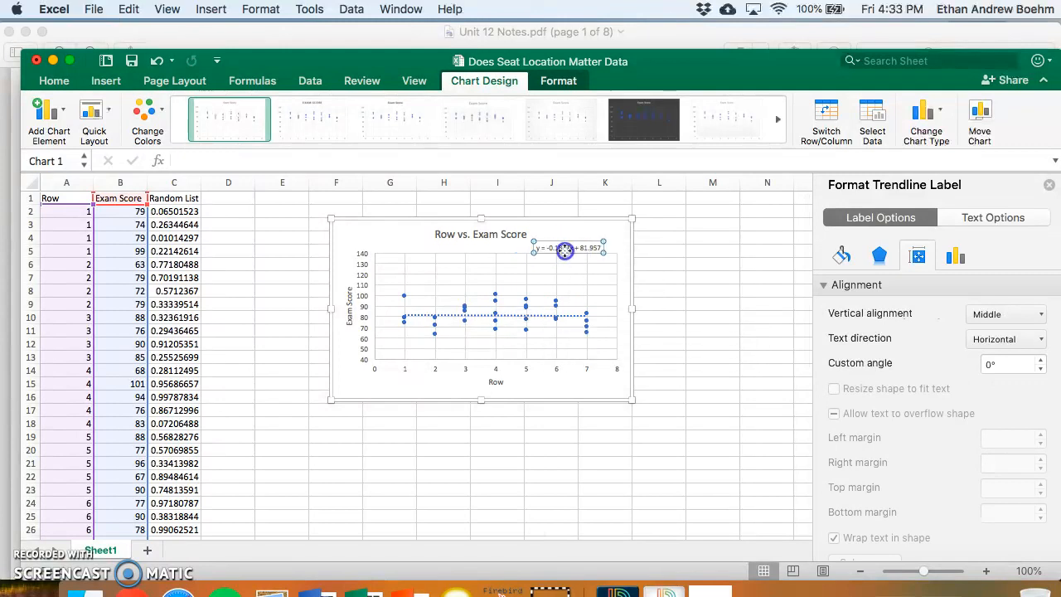
triple_click(564, 248)
click(56, 82)
click(230, 106)
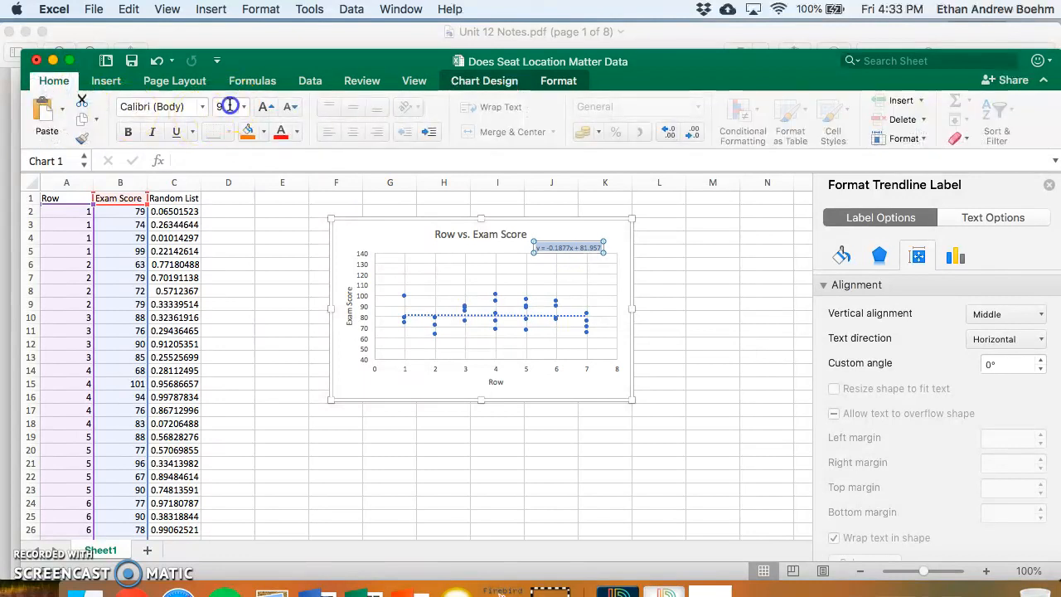
text(18)
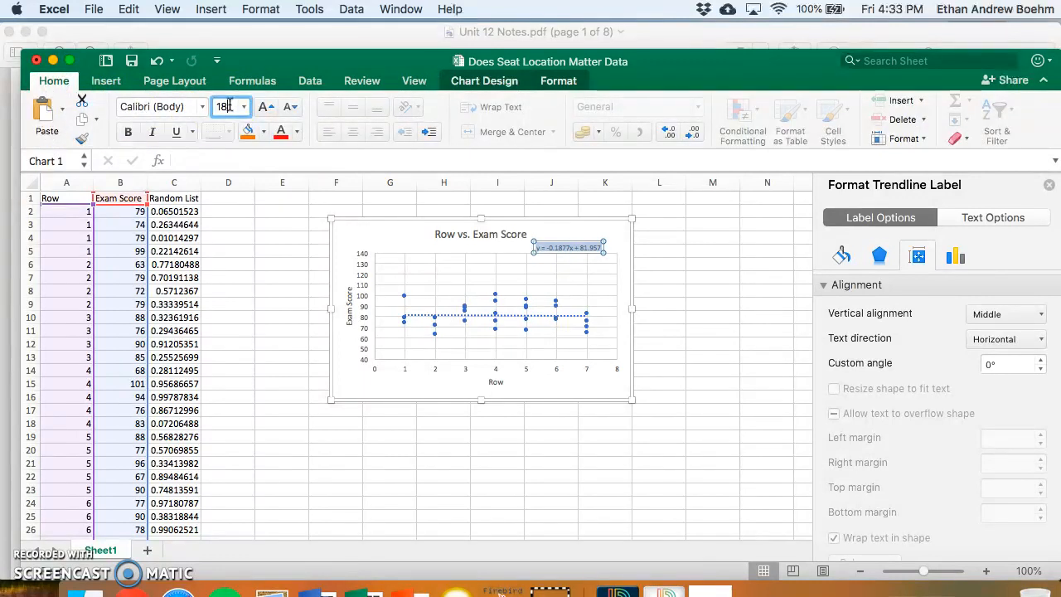
key(Return)
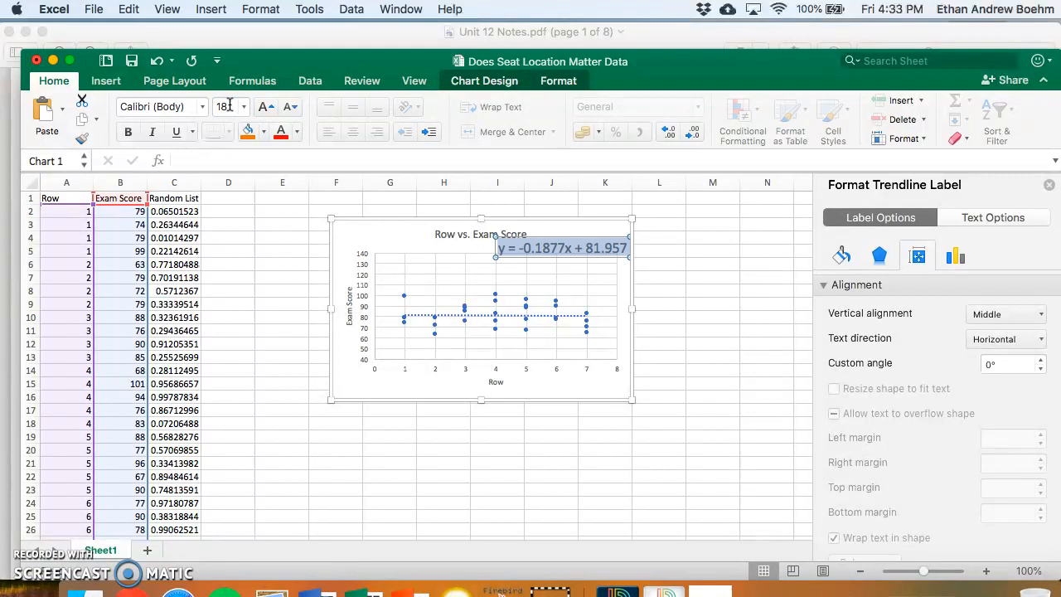
- Move the chart clear of column F and enter the header "Sample Slope" in cell F1
drag(403, 220, 517, 249)
click(336, 198)
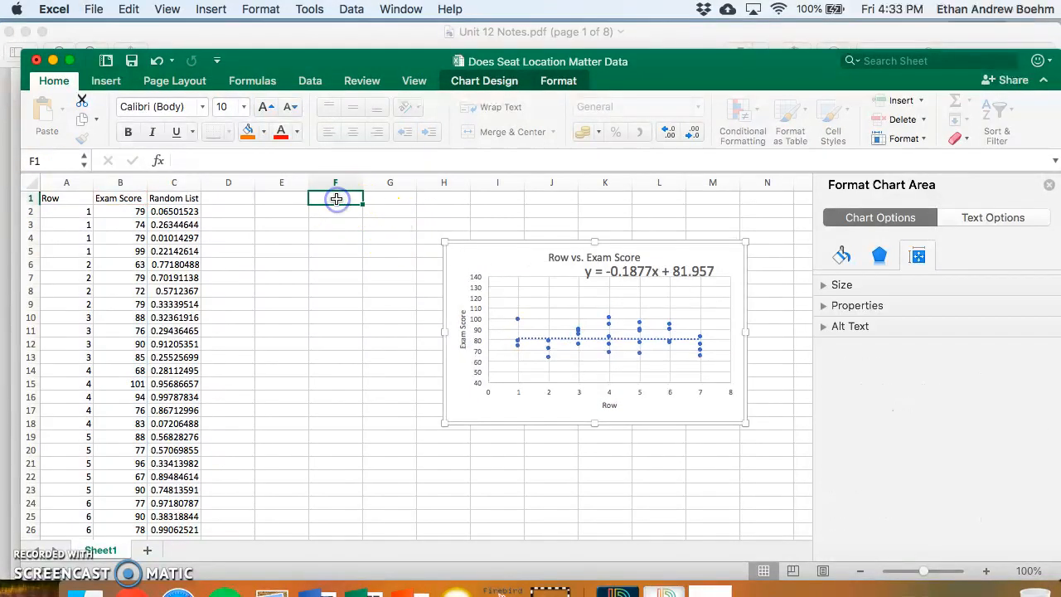
double_click(335, 199)
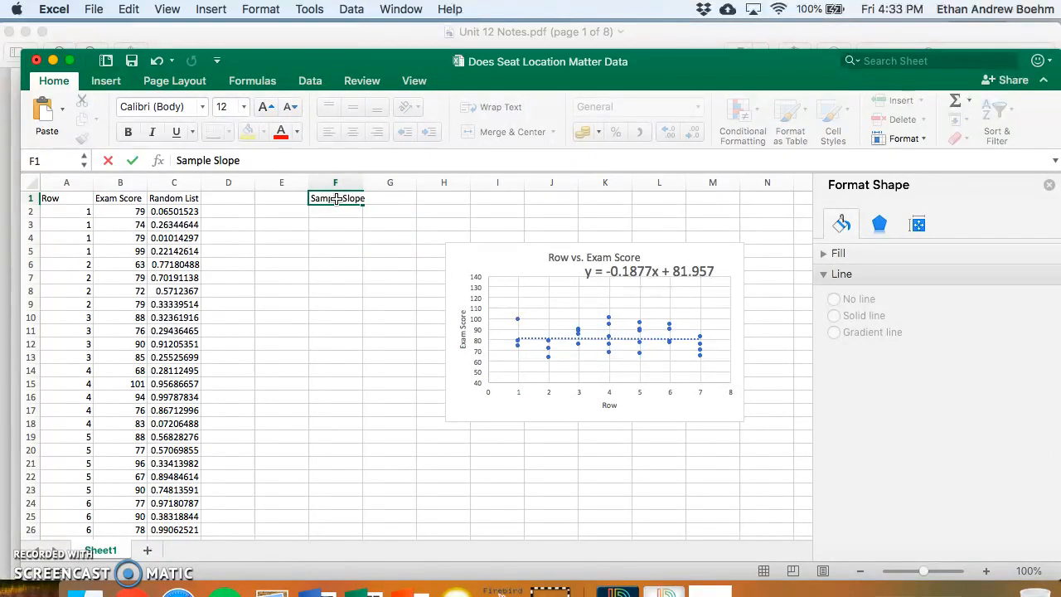
key(Return)
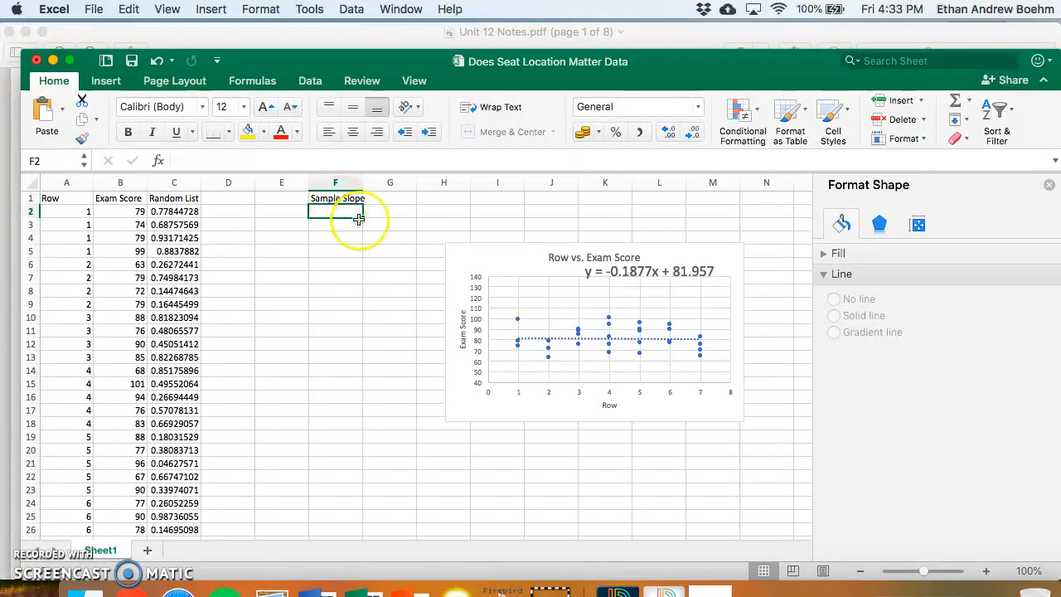
- Record the first sample slope of -0.1877 in cell F2 under the Sample Slope header
text(-)
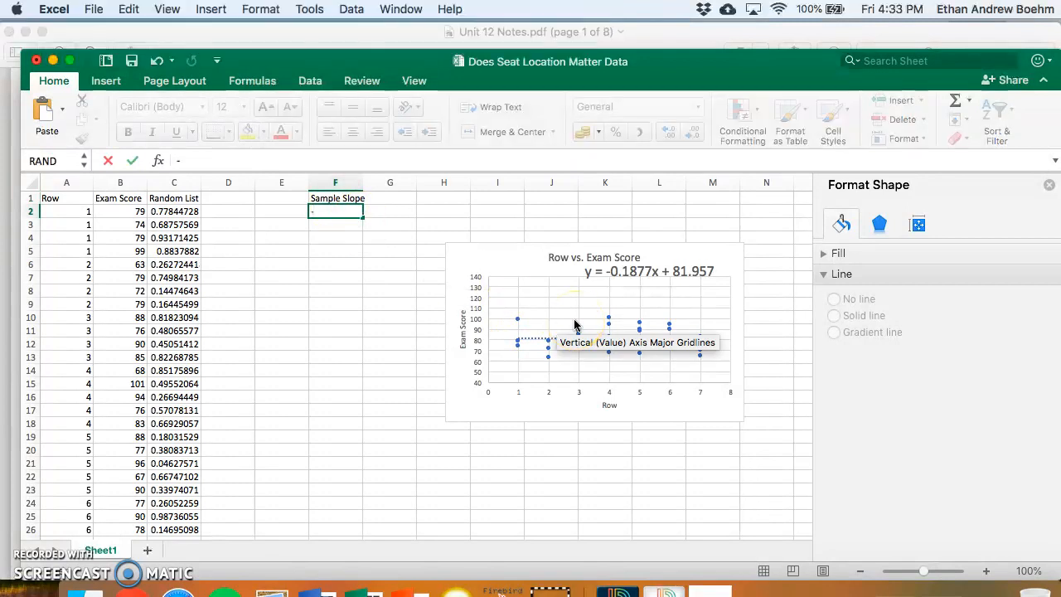
text(0.1877)
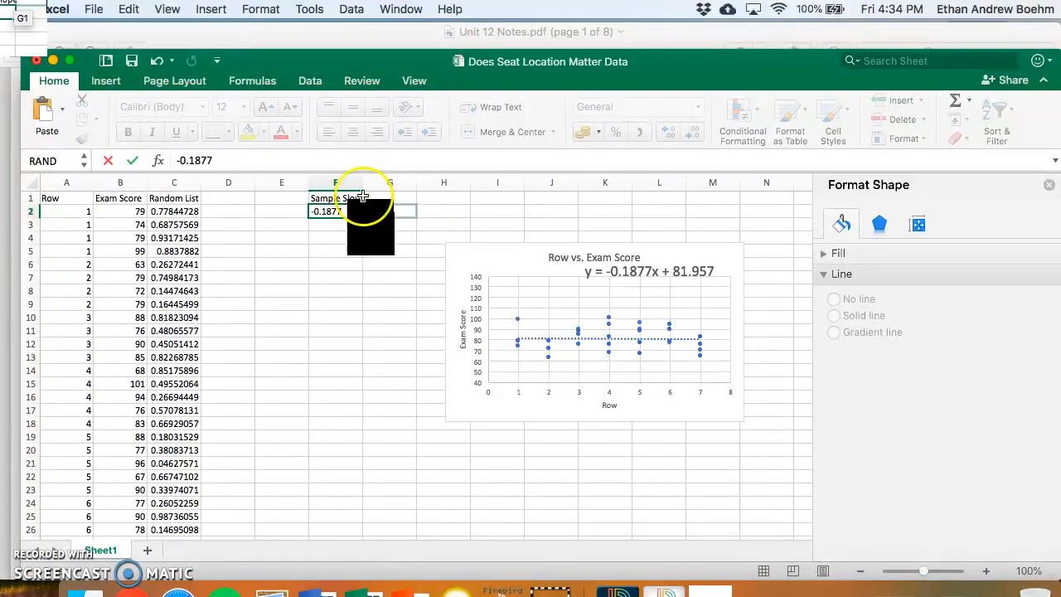
click(337, 225)
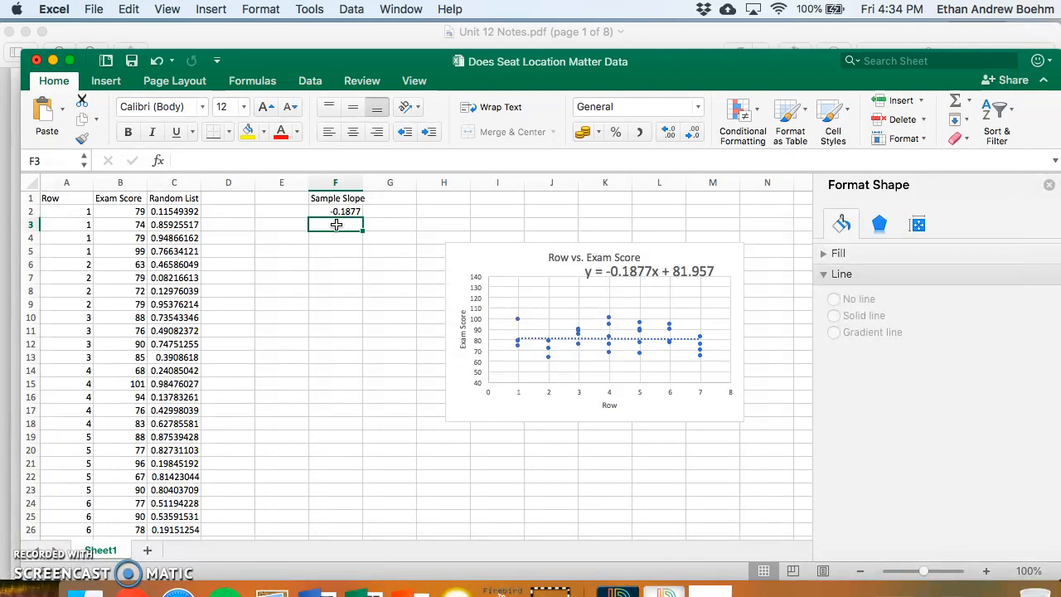
- Refill the RAND formula from C2 down through C31 to regenerate the Random List values
click(179, 213)
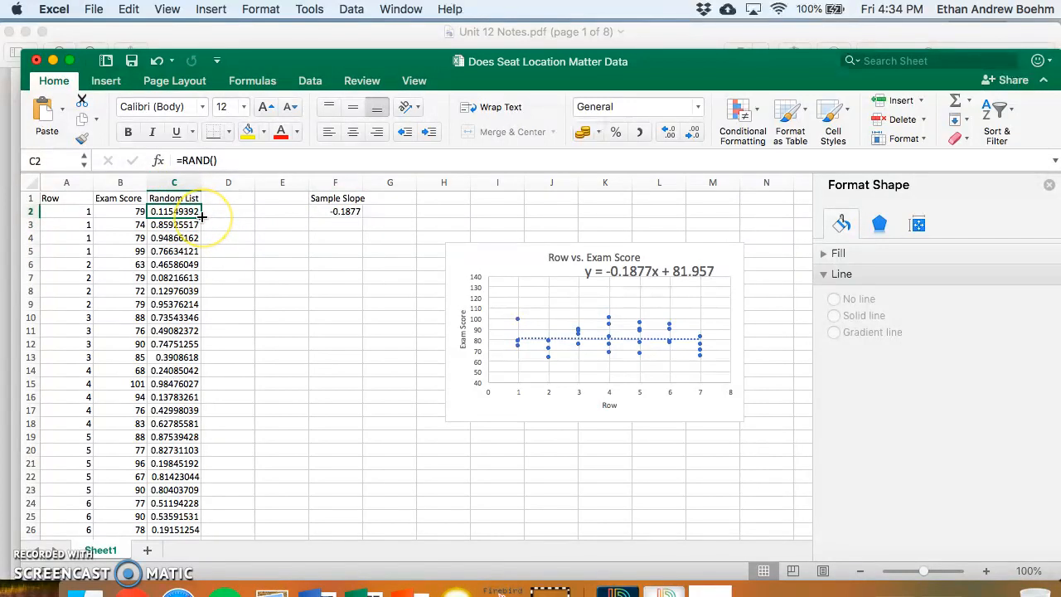
drag(203, 216, 195, 453)
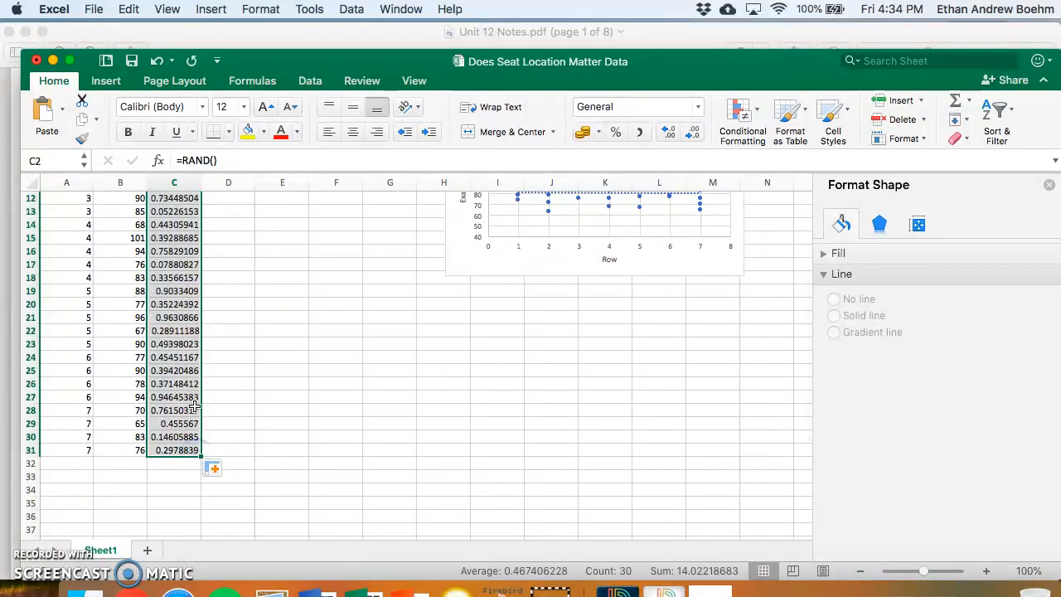
scroll(184, 323, up, 5)
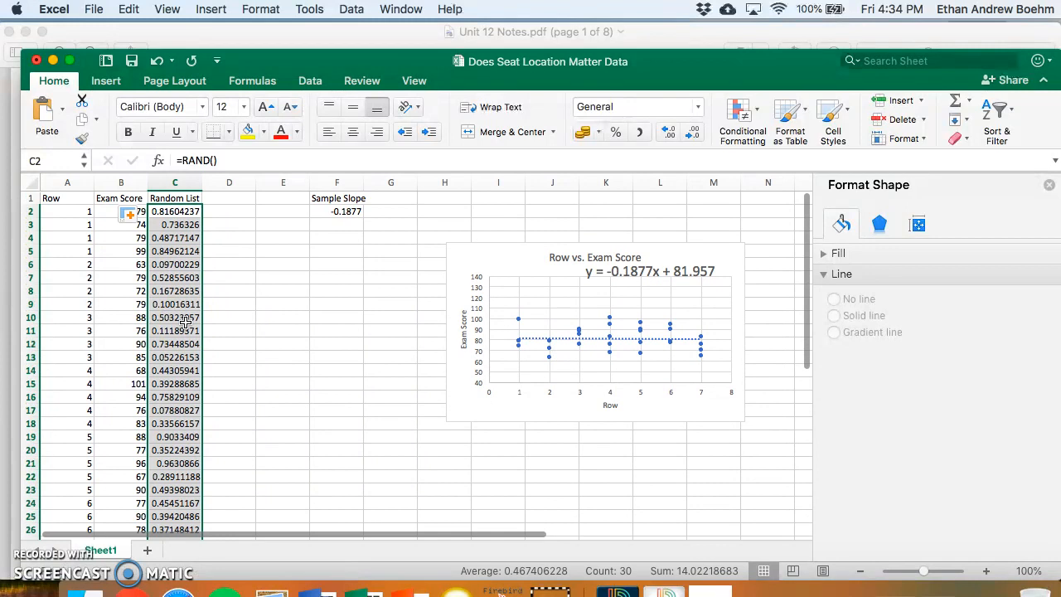
- Sort the Exam Score and Random List columns together by Random List values, smallest to largest
drag(115, 186, 170, 186)
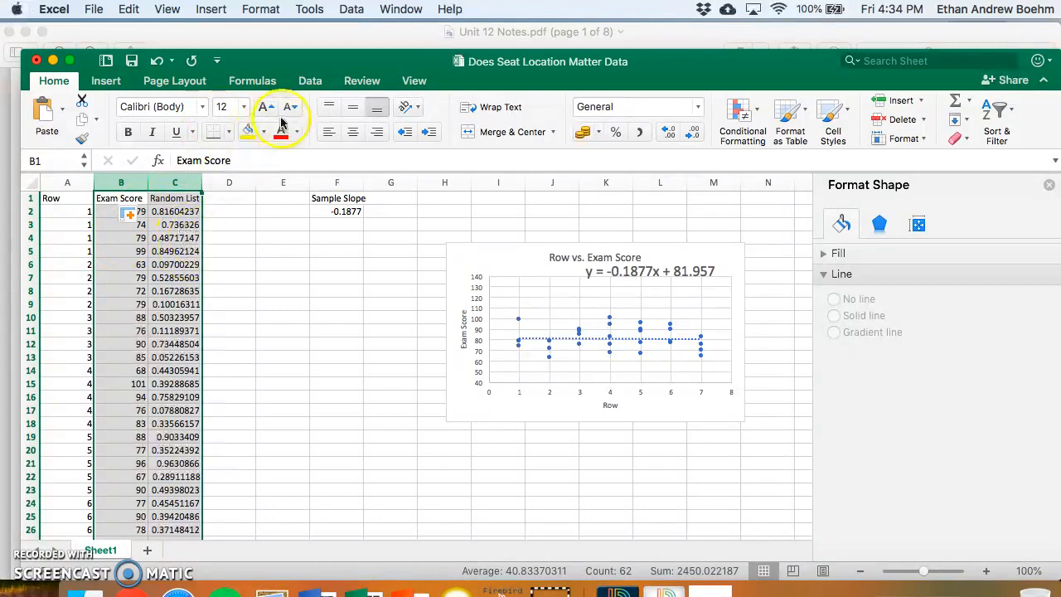
click(310, 80)
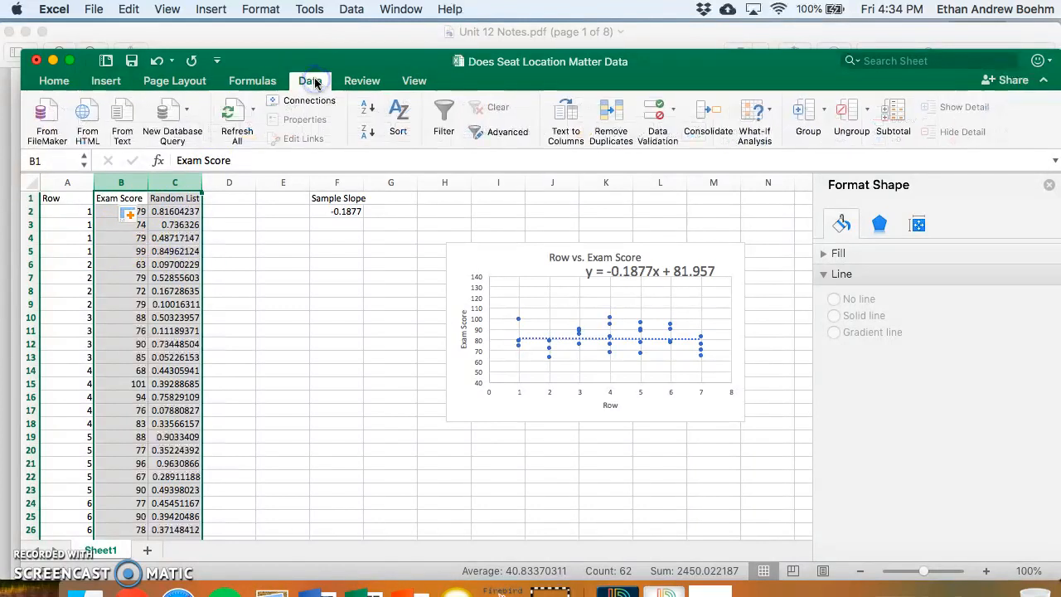
click(400, 116)
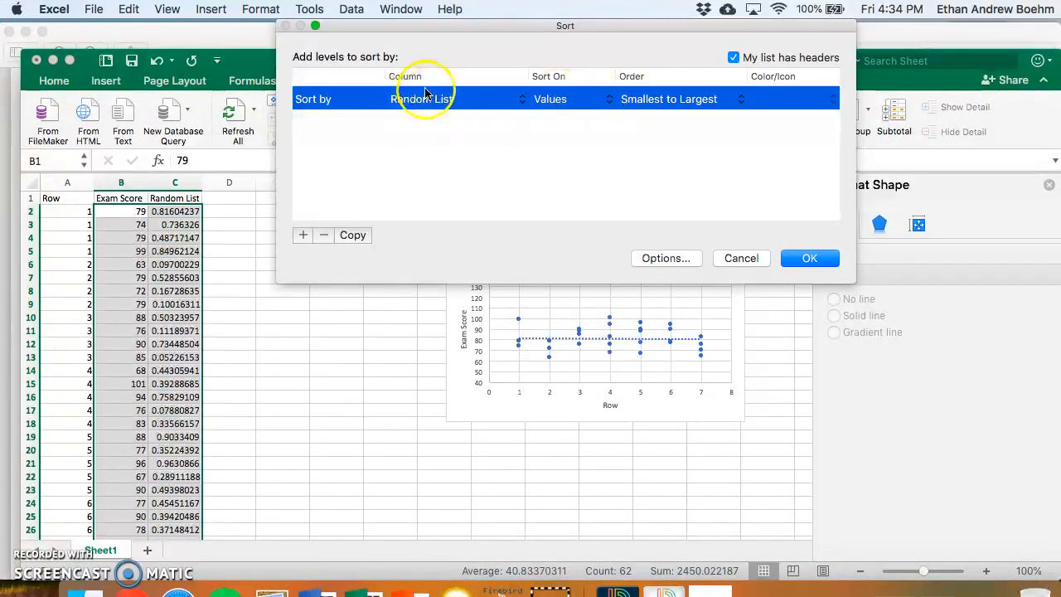
click(813, 258)
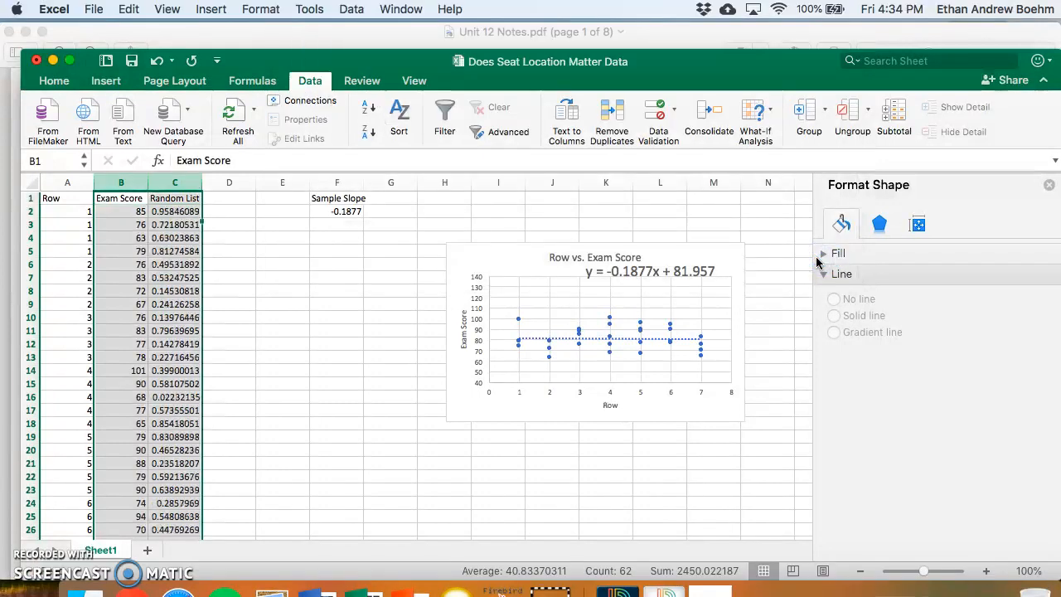
- Delete the outdated trendline equation label from the Row vs. Exam Score chart
click(685, 263)
drag(685, 263, 686, 273)
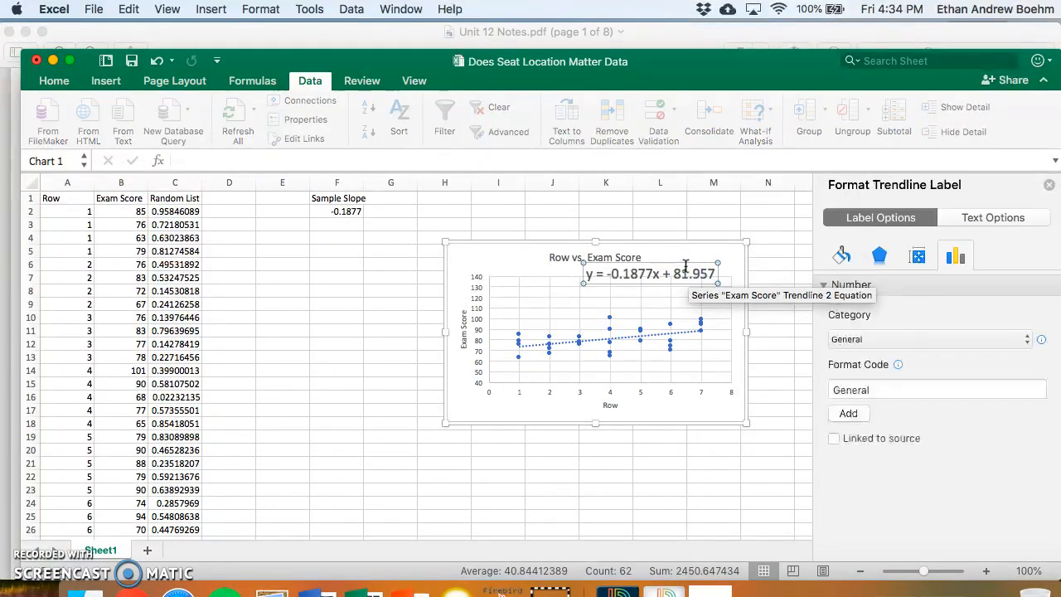
click(340, 224)
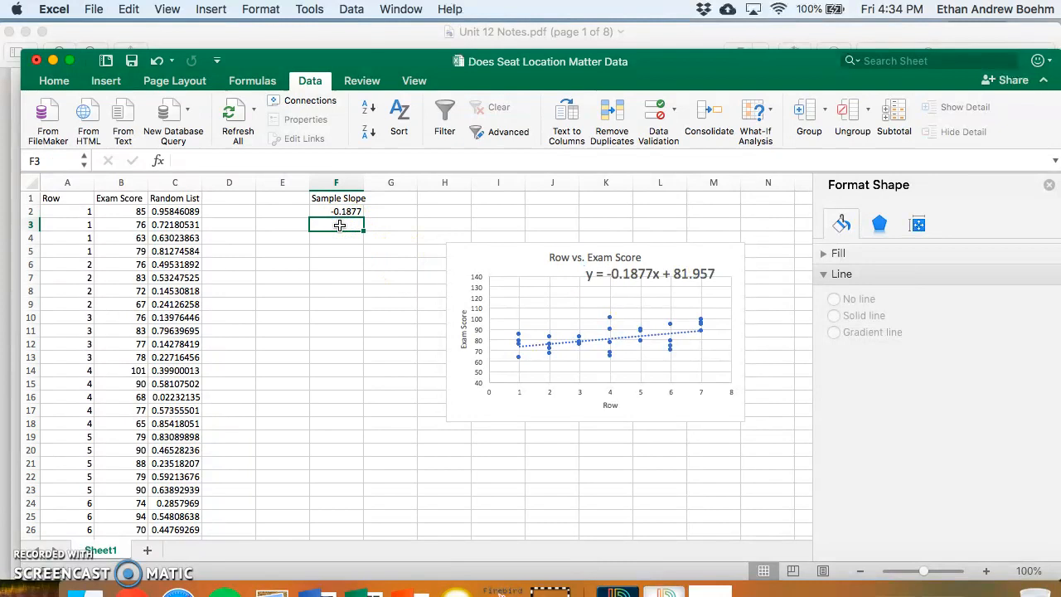
click(655, 275)
click(664, 264)
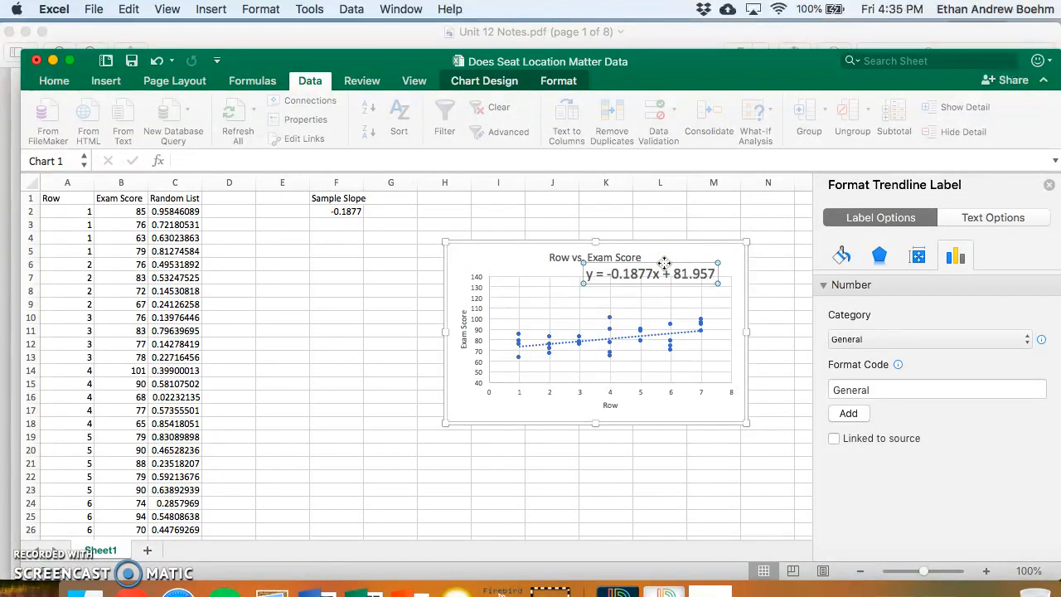
key(Delete)
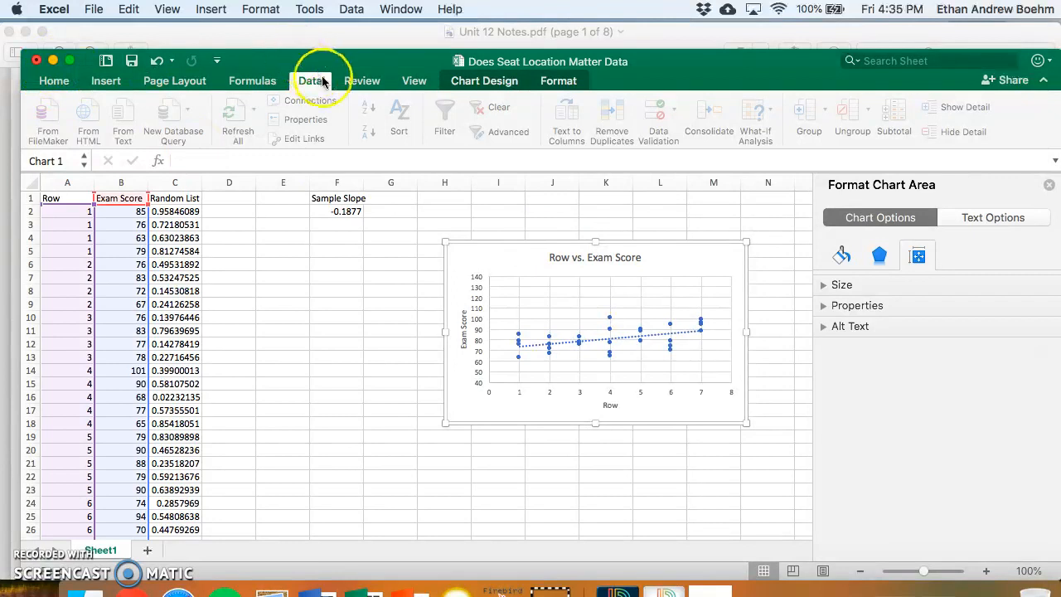
- Open the chart's detailed trendline options and display the equation of the reshuffled data on the chart
click(470, 87)
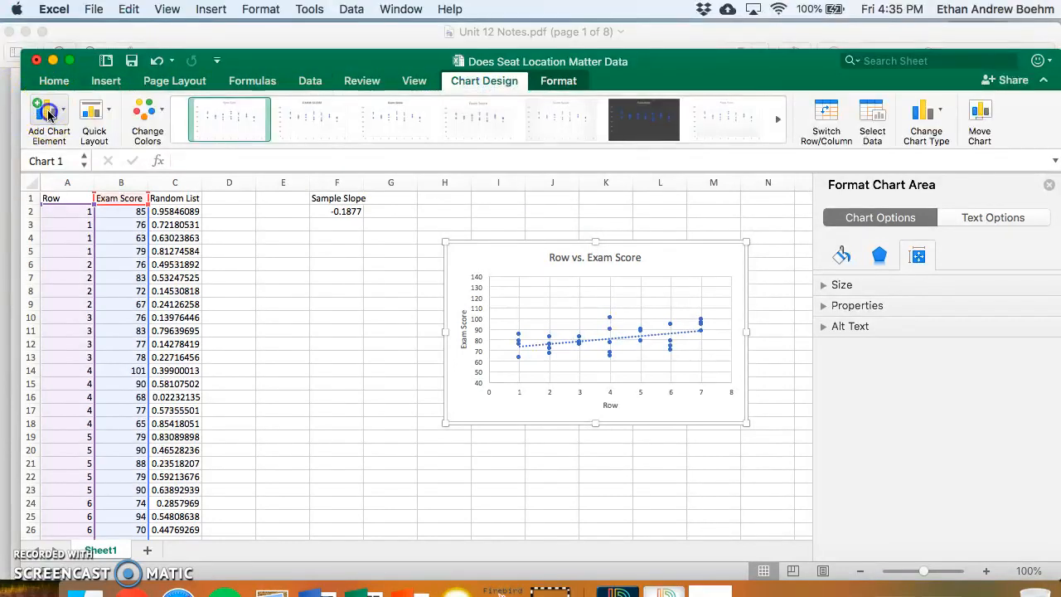
click(43, 107)
mouse_move(136, 322)
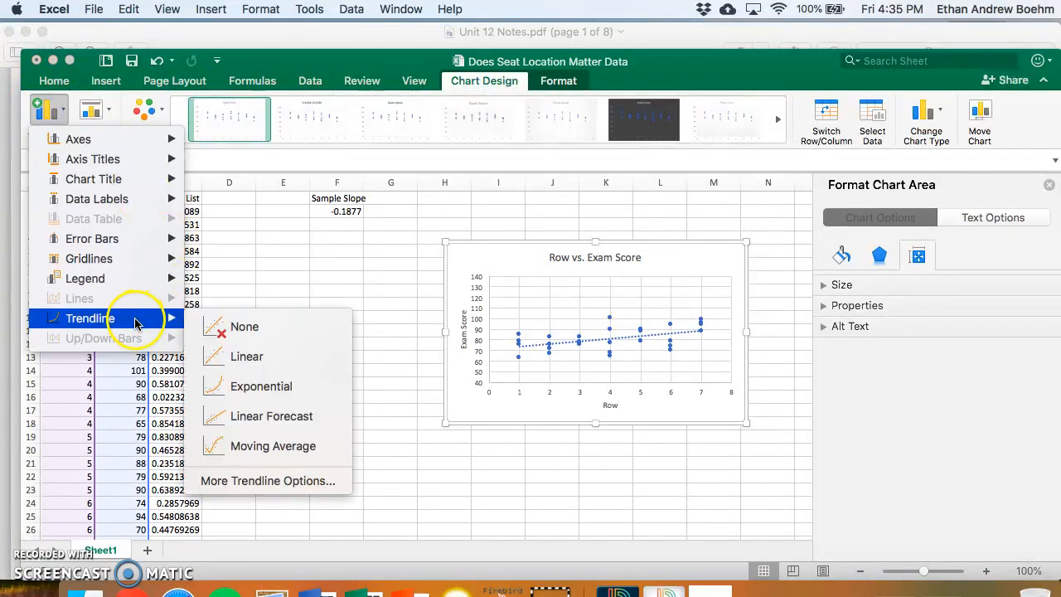
click(270, 481)
scroll(866, 490, down, 5)
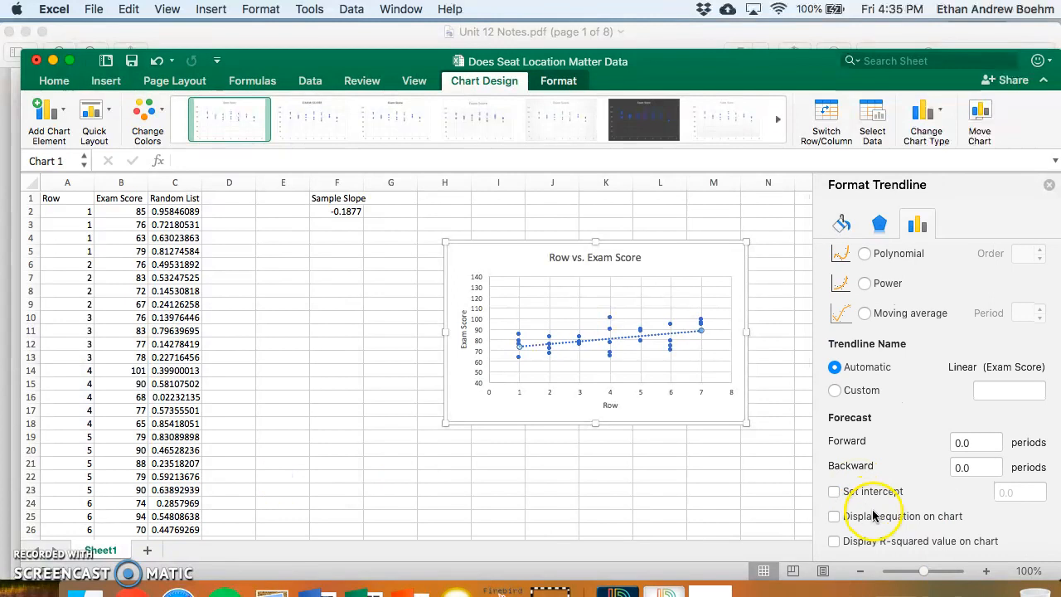
click(877, 517)
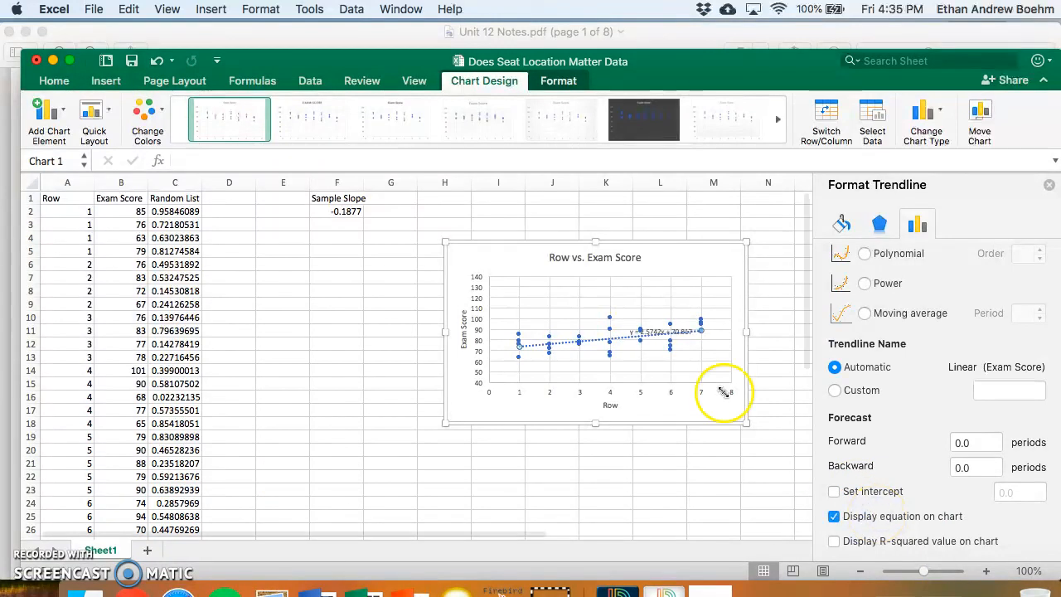
- Move the new trendline equation to the upper edge of the plot area and set its font size to 18
drag(669, 331, 659, 276)
triple_click(659, 276)
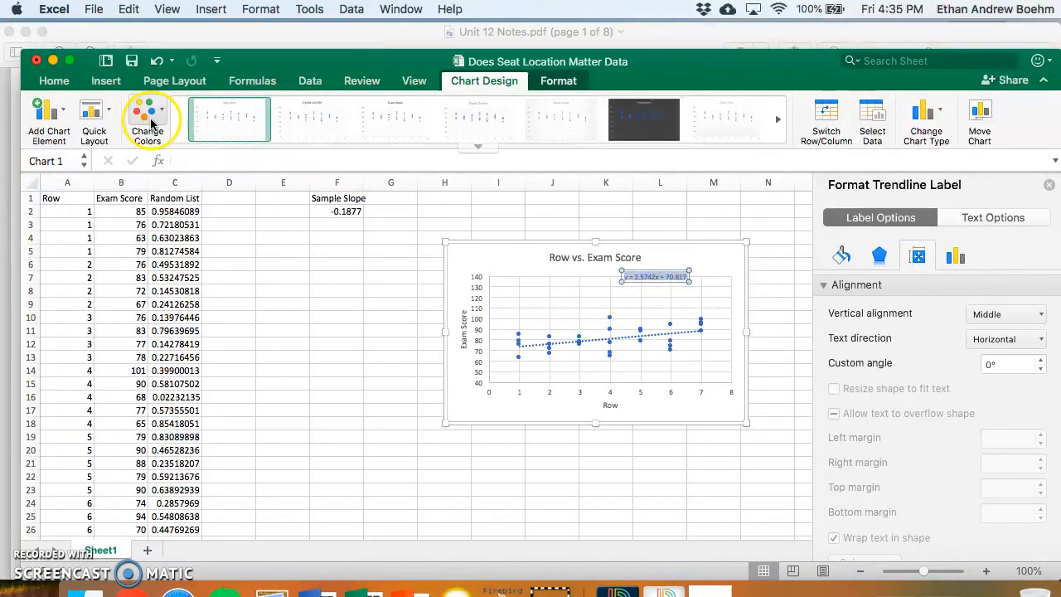
click(64, 87)
click(224, 106)
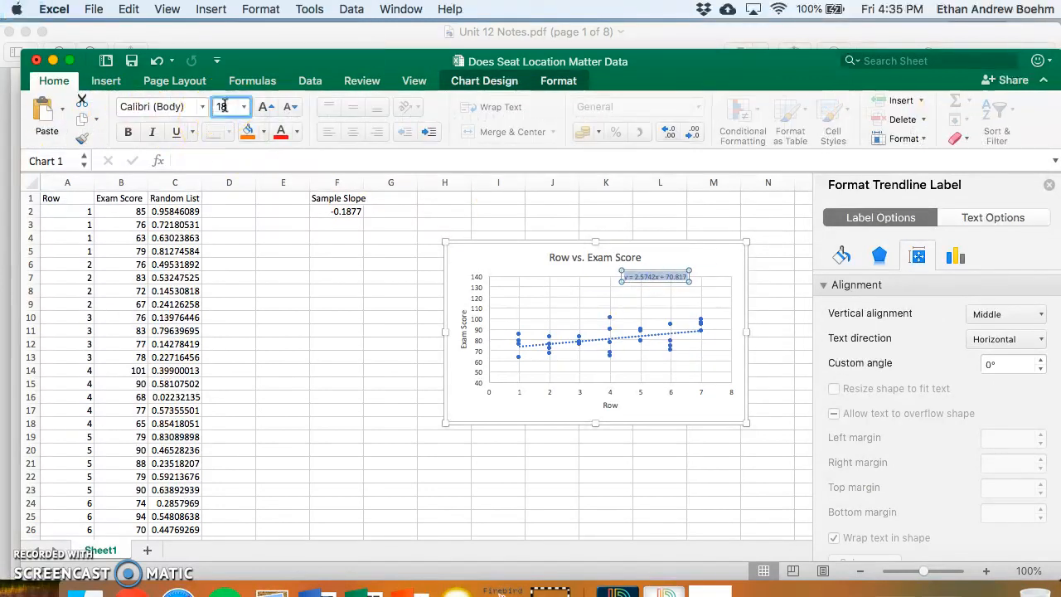
text(18)
key(Return)
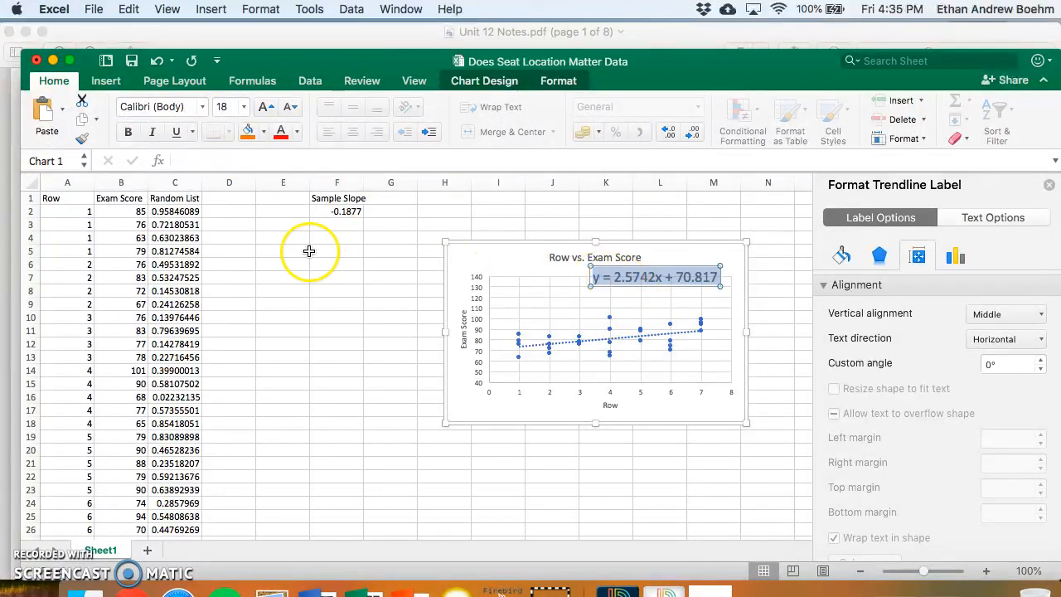
- Record the second sample slope in cell F3 as 2.57, rounded to two decimals
click(331, 224)
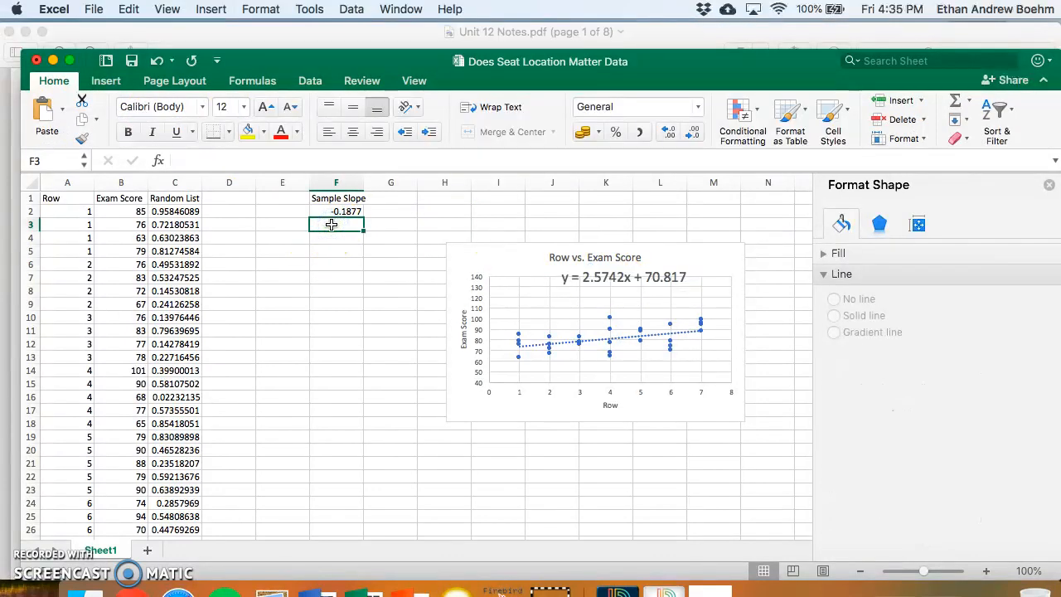
text(2.57)
- Change the first sample slope in cell F2 to the rounded value -0.19
click(345, 212)
double_click(345, 212)
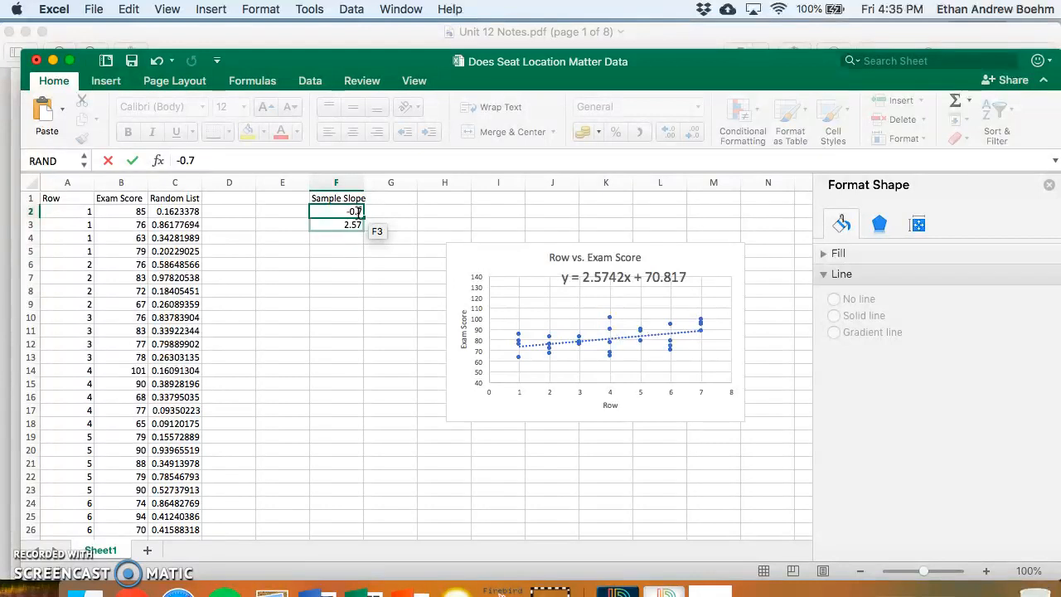
click(423, 242)
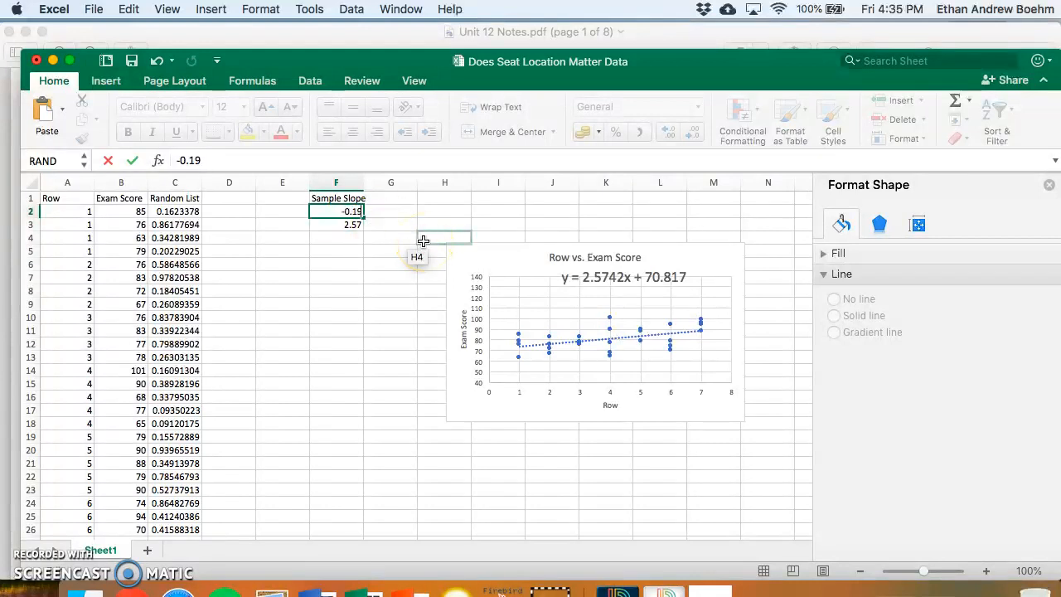
click(345, 227)
click(347, 239)
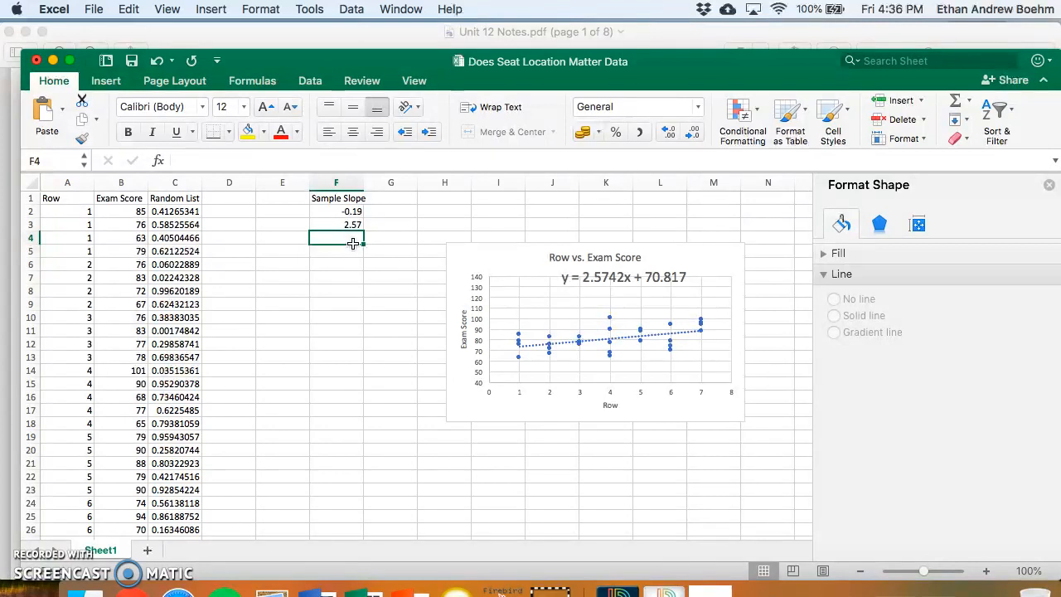
- Generate a new set of random numbers by refilling the RAND formula from C2 through C31
click(177, 210)
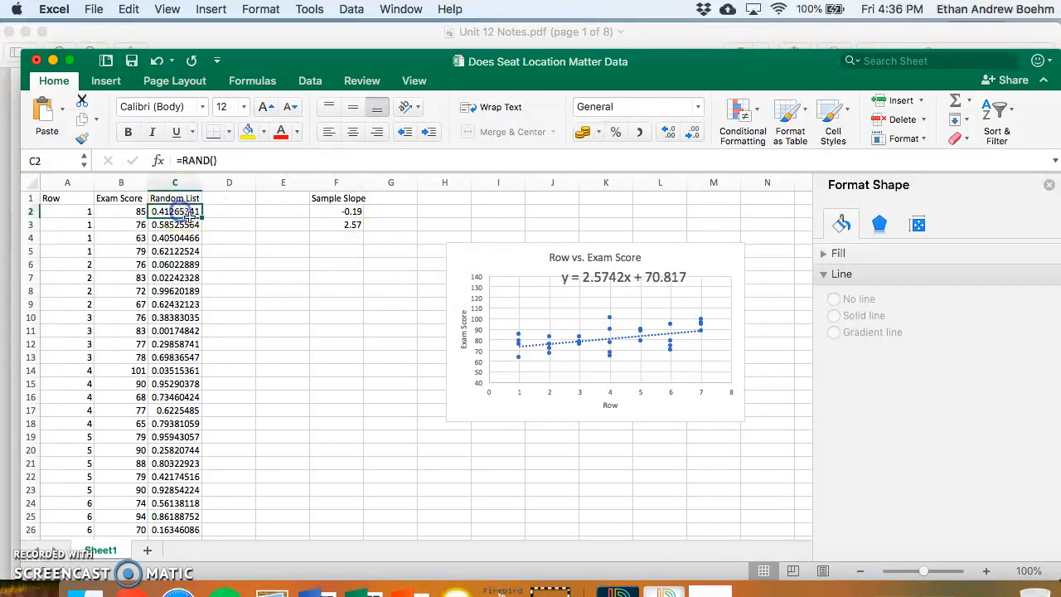
drag(200, 217, 193, 504)
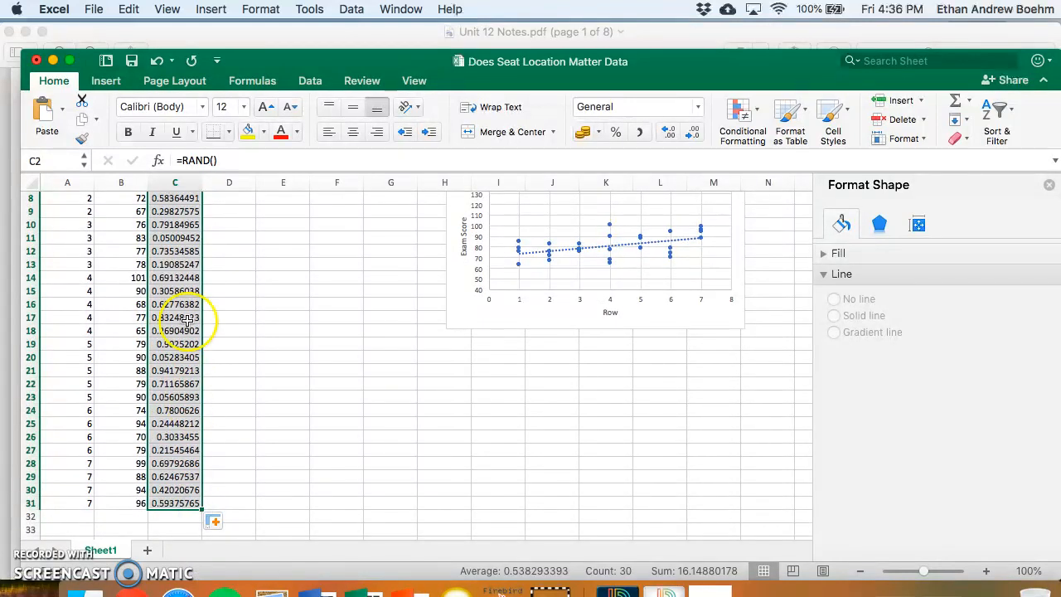
scroll(143, 235, up, 4)
- Reshuffle the exam scores by sorting columns B and C on Random List, smallest to largest
drag(121, 200, 174, 448)
scroll(199, 360, up, 4)
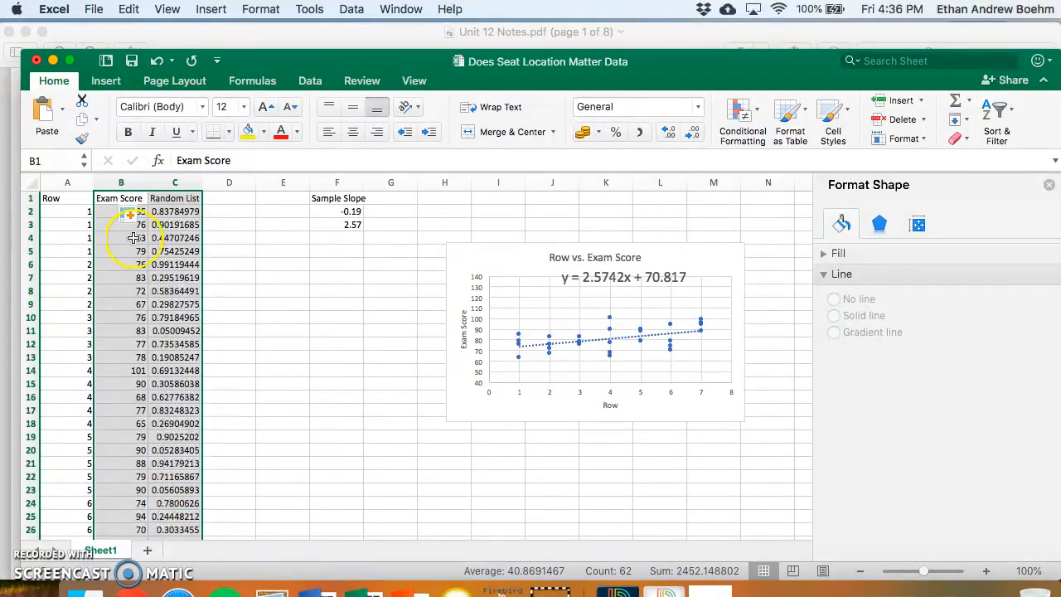
click(311, 83)
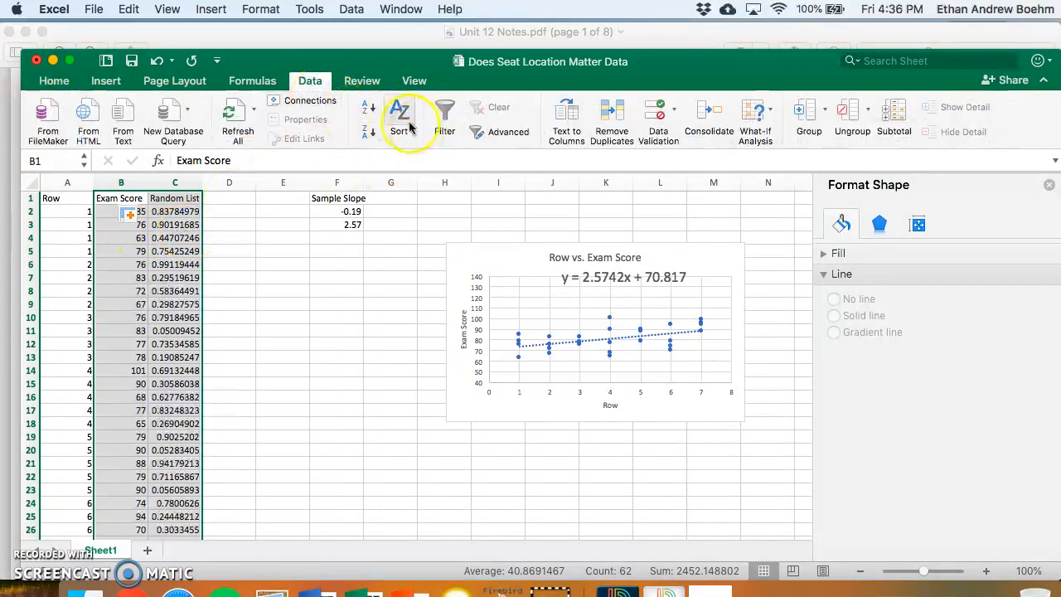
click(401, 120)
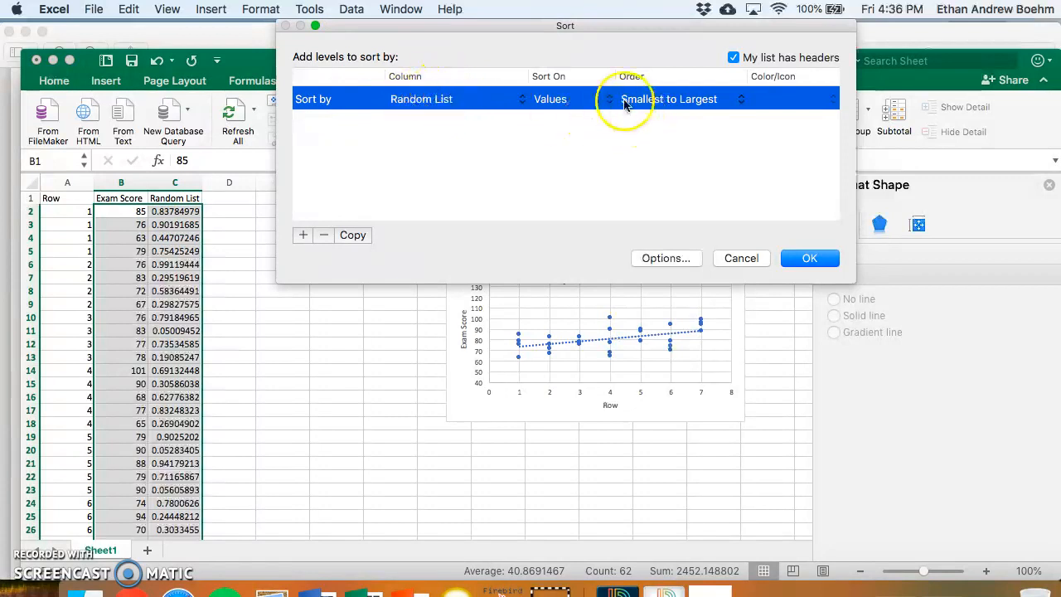
click(810, 259)
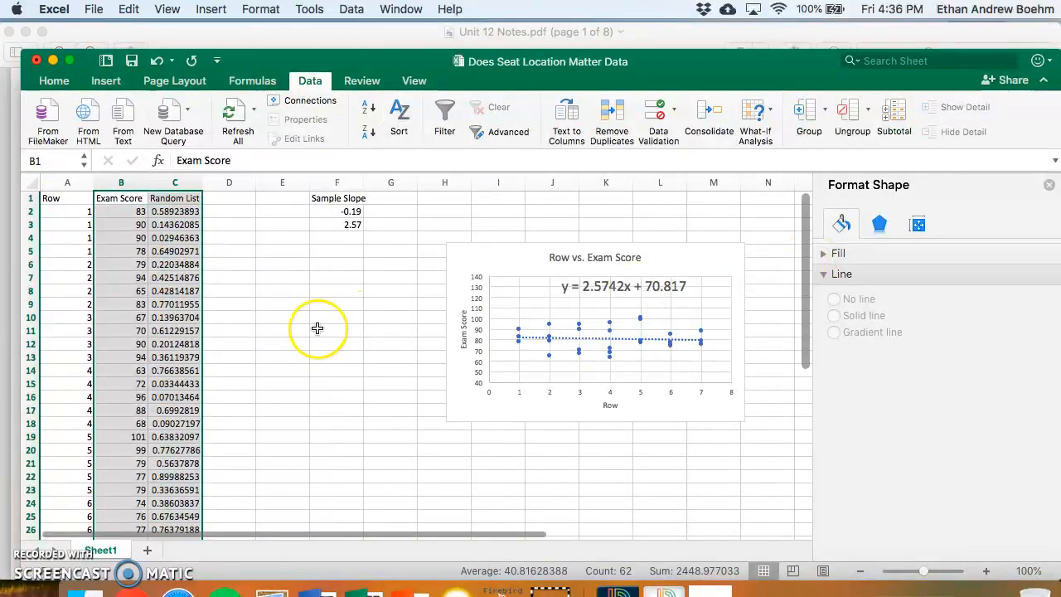
- Delete the outdated trendline equation from the chart and display the current linear trendline equation
click(608, 284)
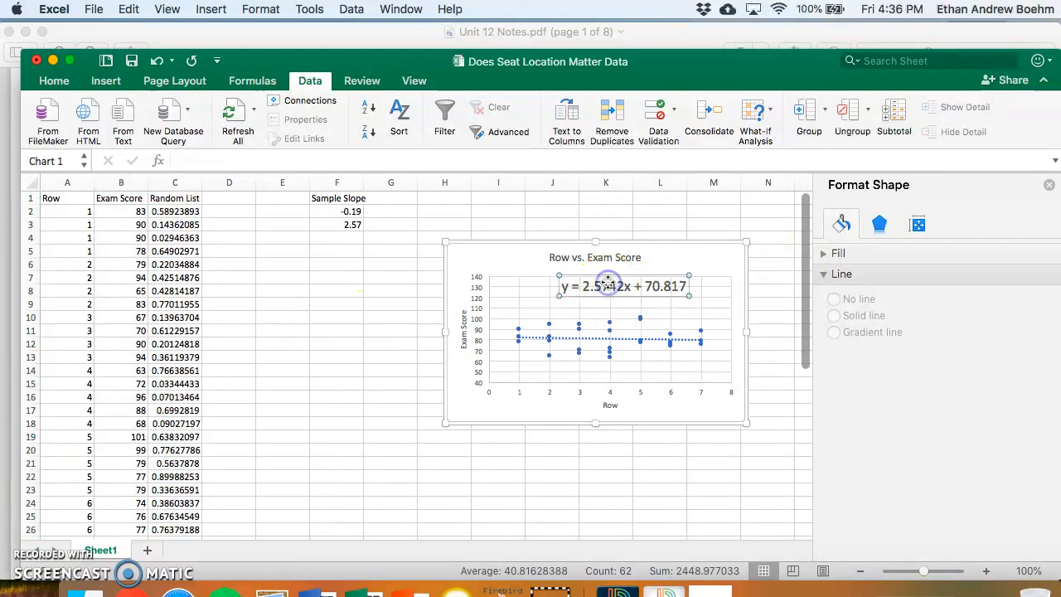
key(Delete)
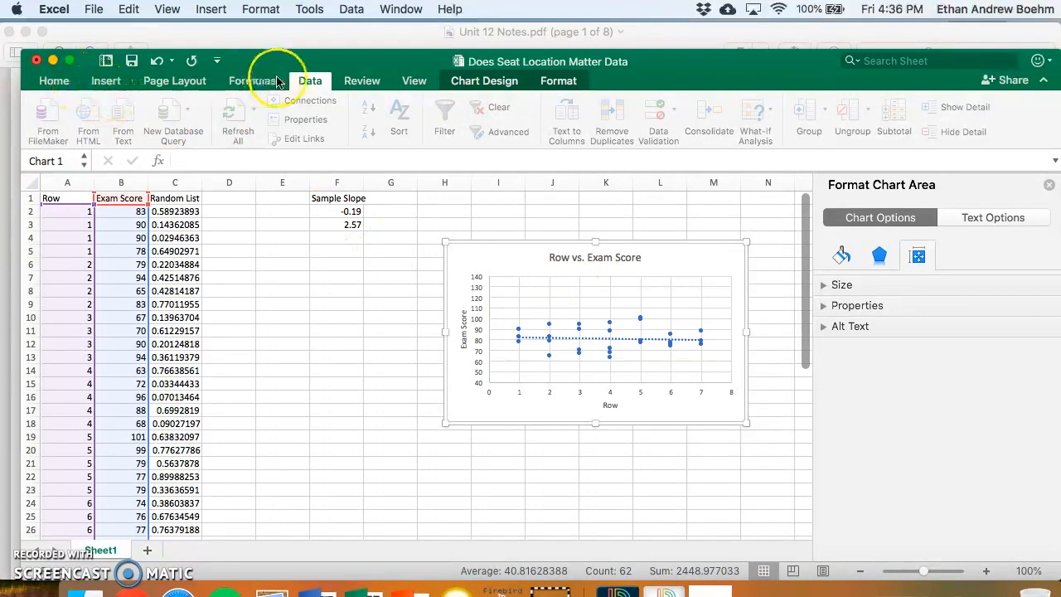
click(478, 83)
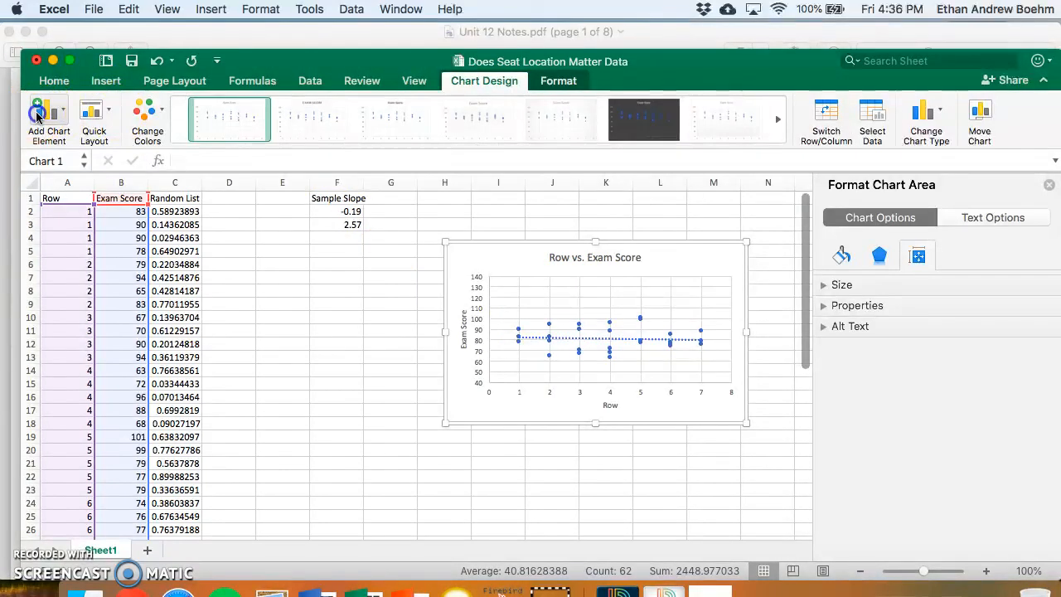
click(46, 110)
mouse_move(125, 318)
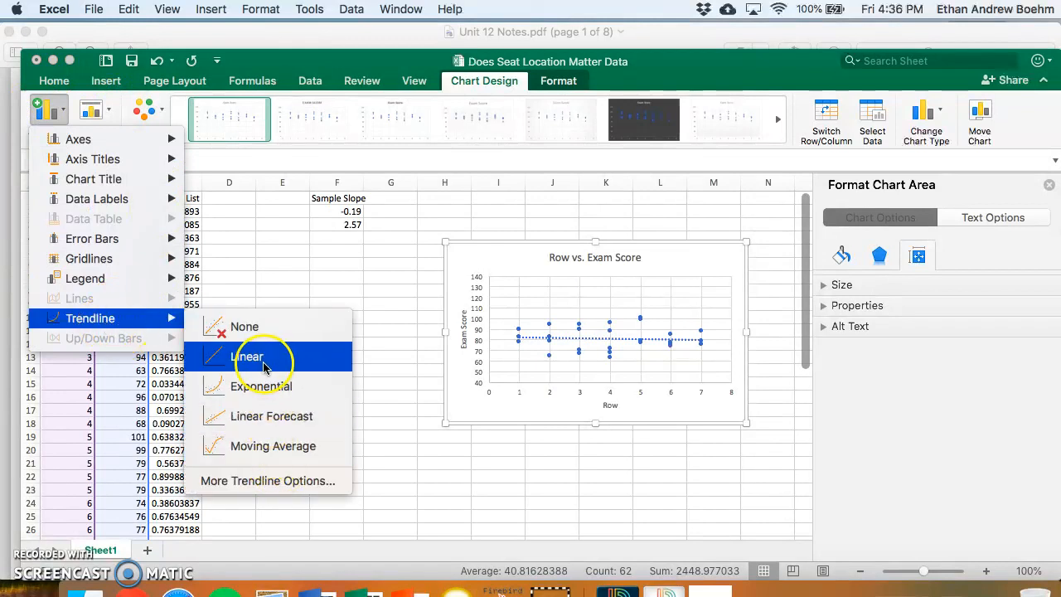
click(272, 481)
scroll(887, 386, down, 5)
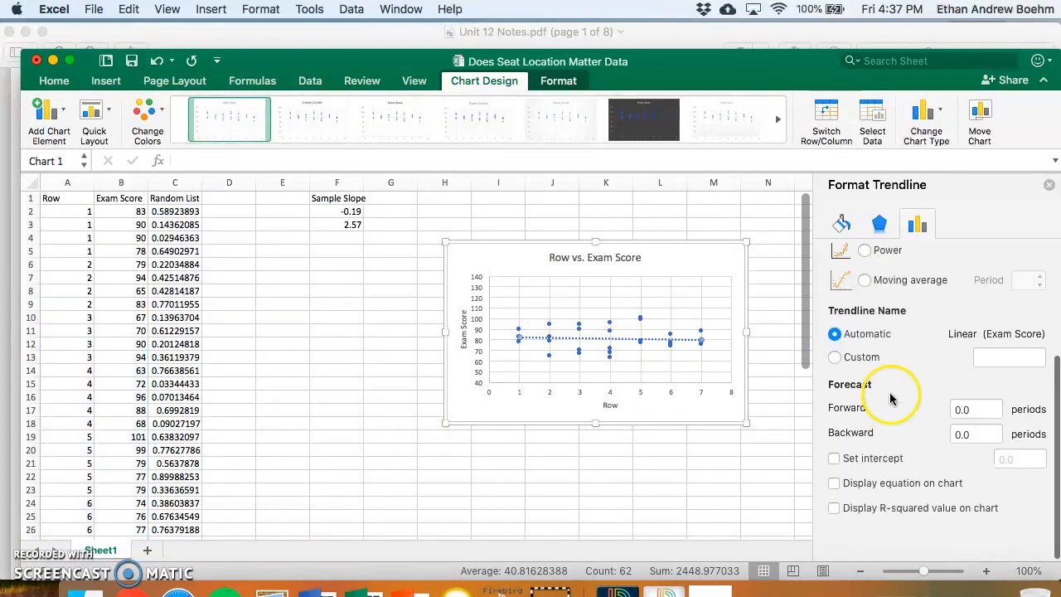
click(871, 520)
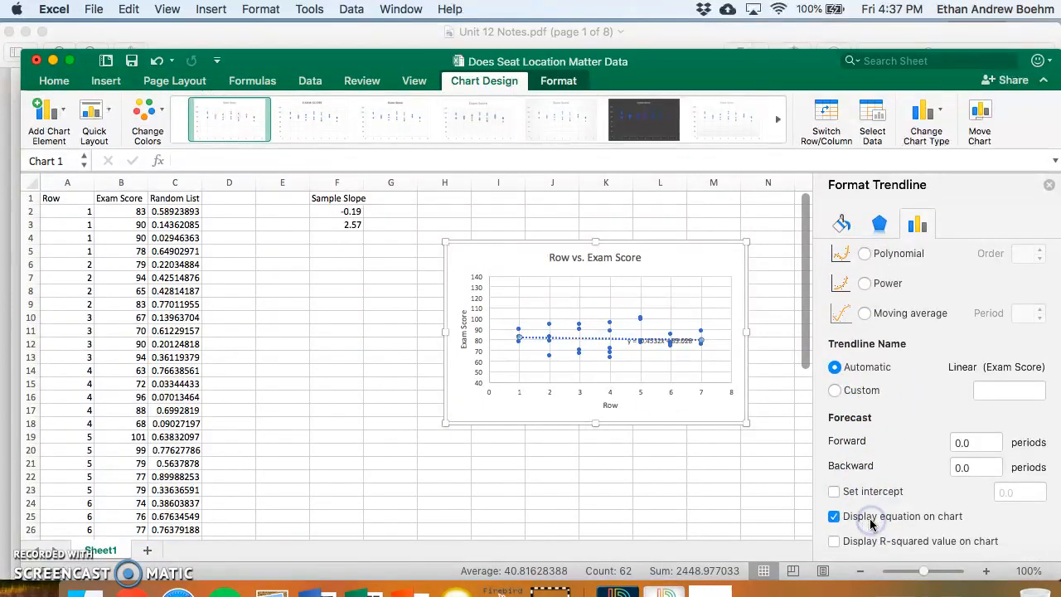
- Move the trendline equation above the plot area near the chart title and set its font size to 18
drag(648, 341, 659, 260)
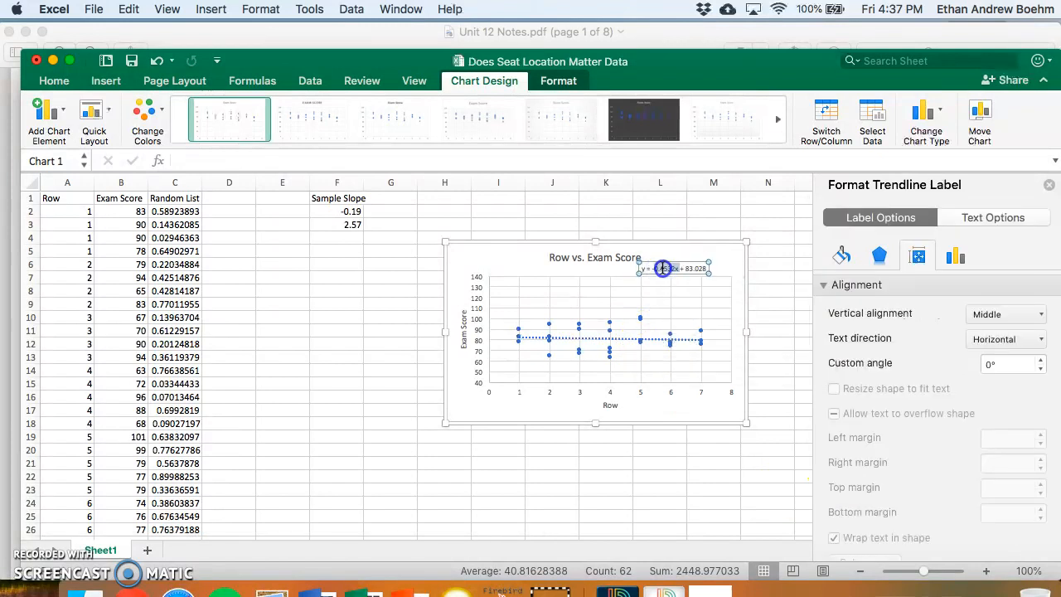
click(54, 81)
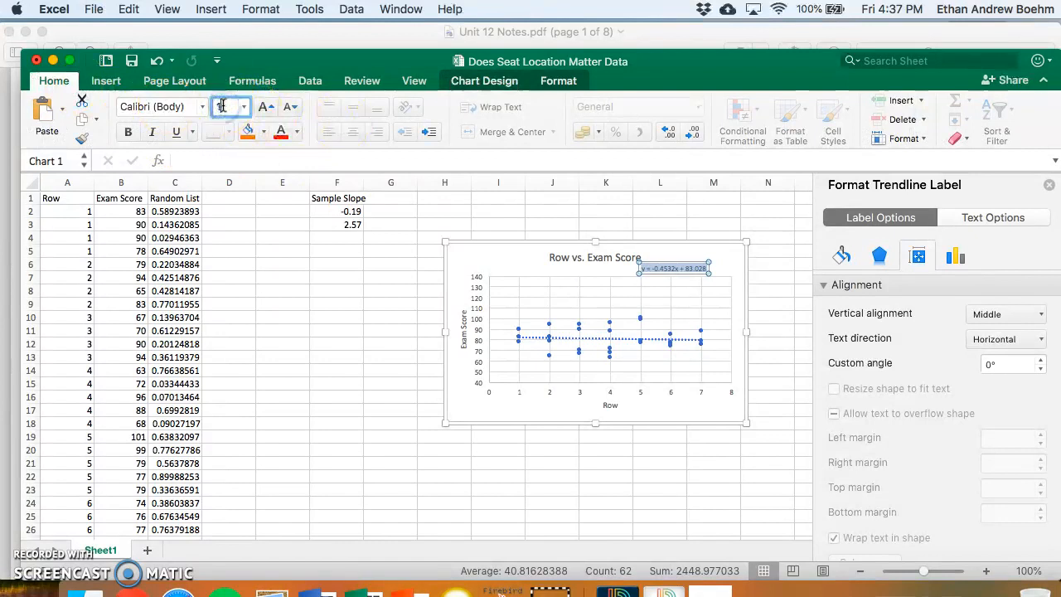
key(Return)
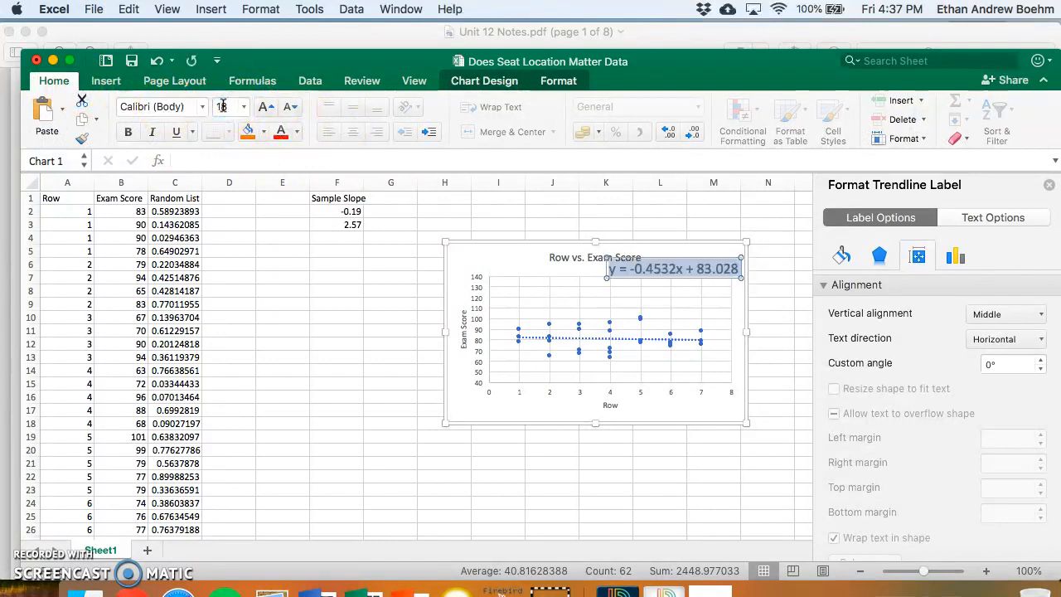
- Record the third sample slope in cell F4 as 0.45 and make the Sample Slope heading in F1 bold
click(327, 243)
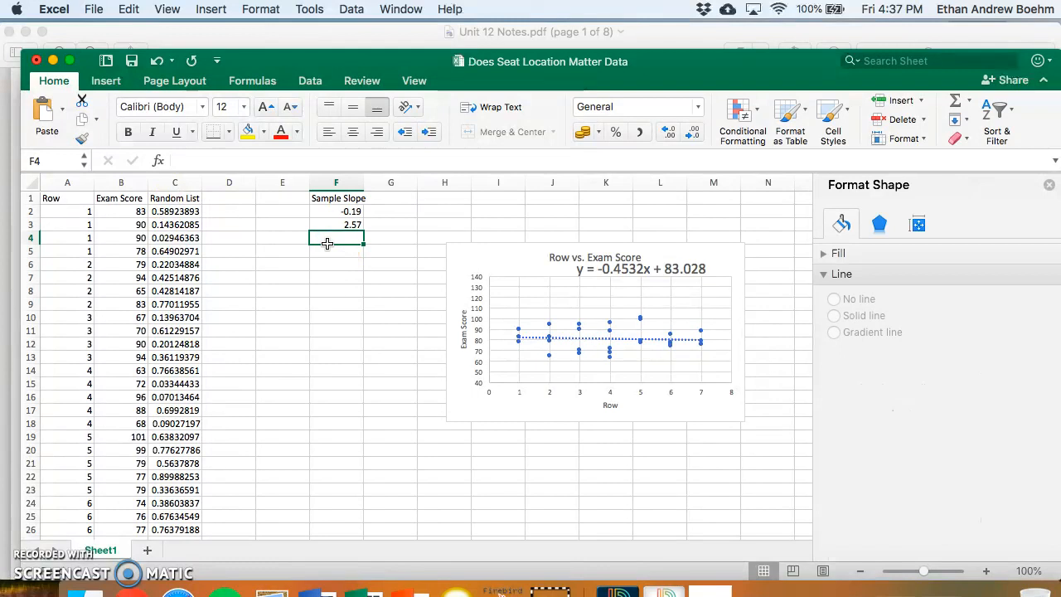
key(BackSpace)
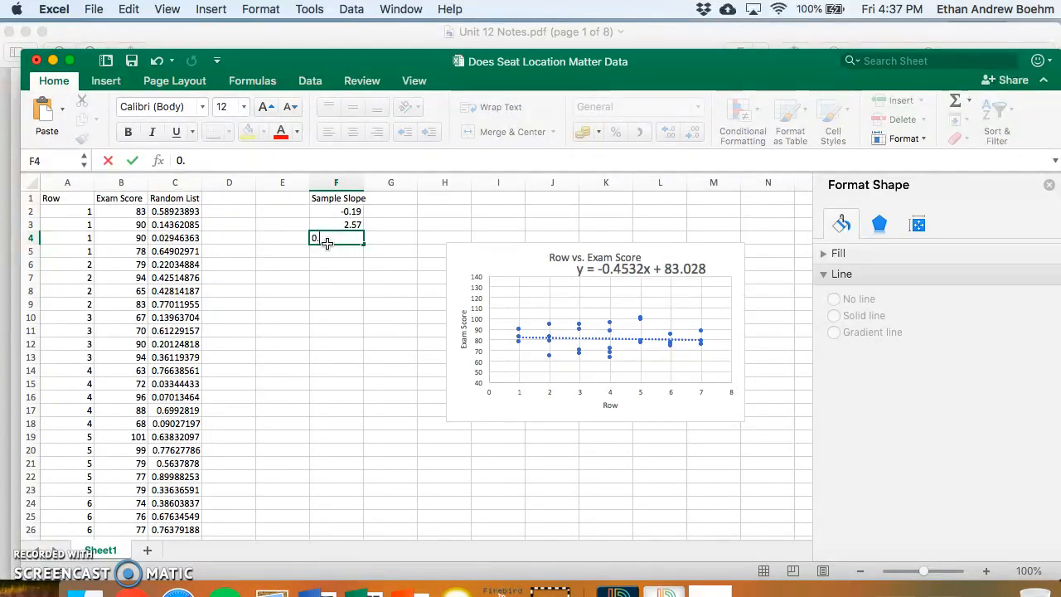
key(Return)
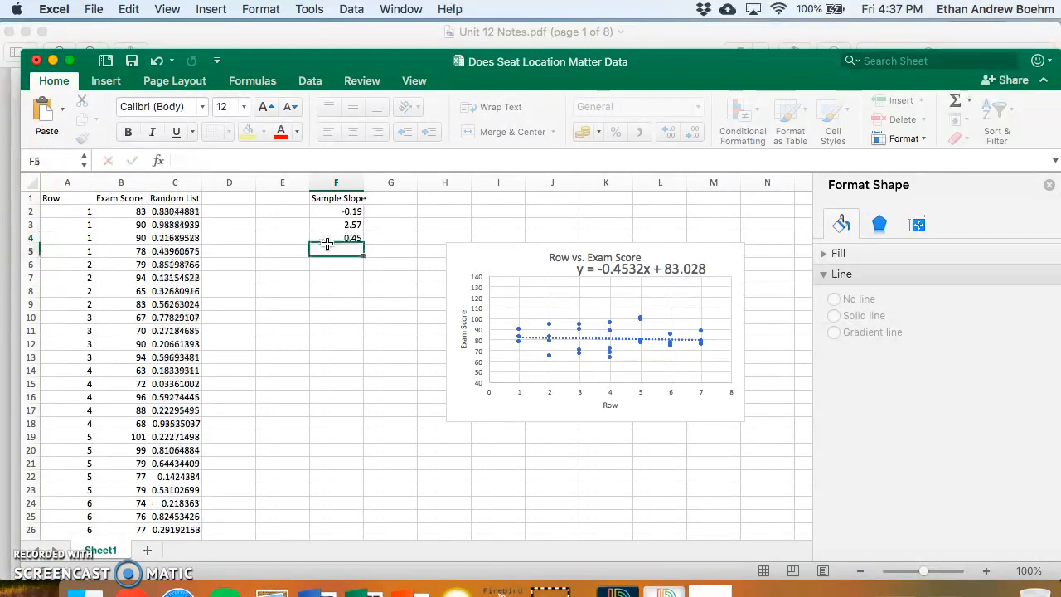
click(345, 200)
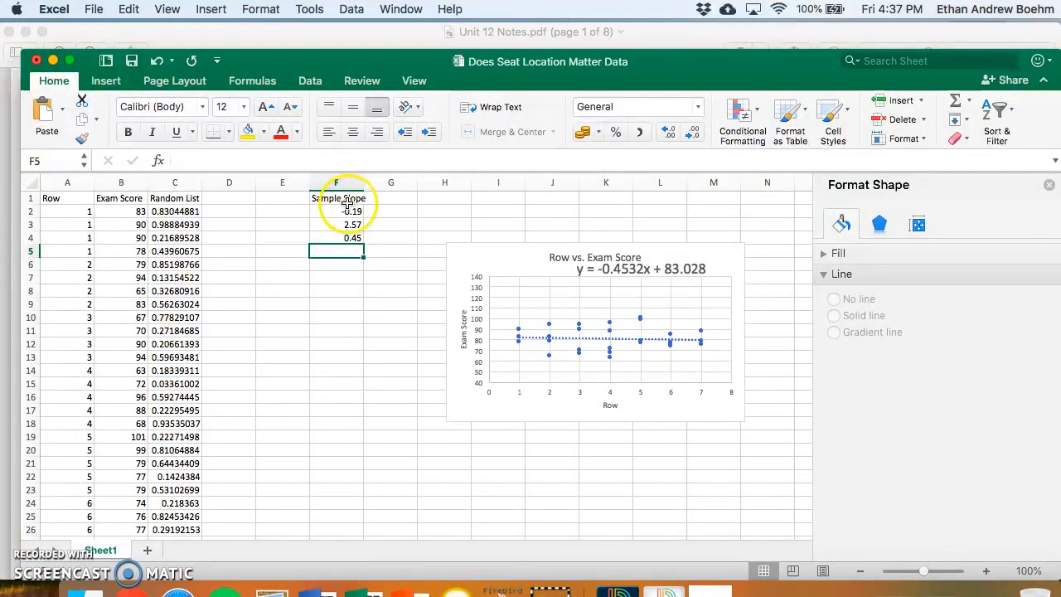
key(super+b)
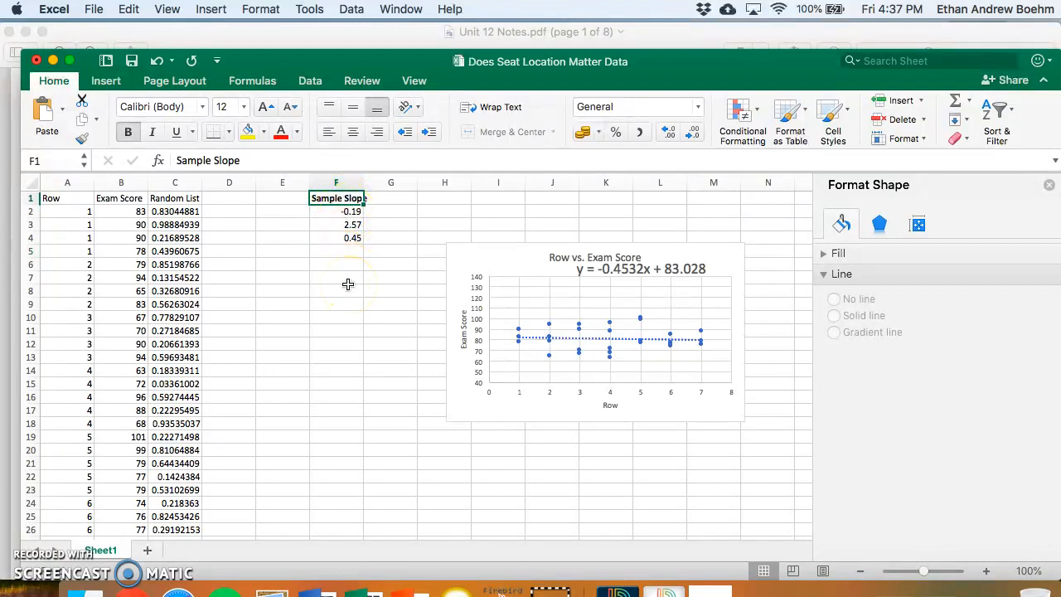
- Merge and center the empty cells E10 through G16 into one block for a note
drag(303, 320, 387, 318)
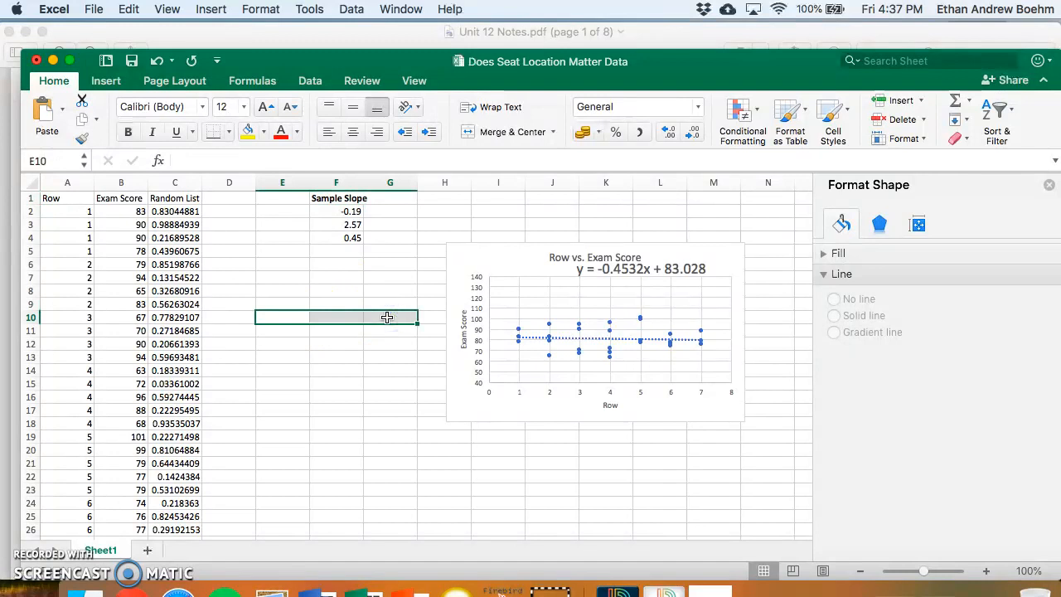
double_click(282, 320)
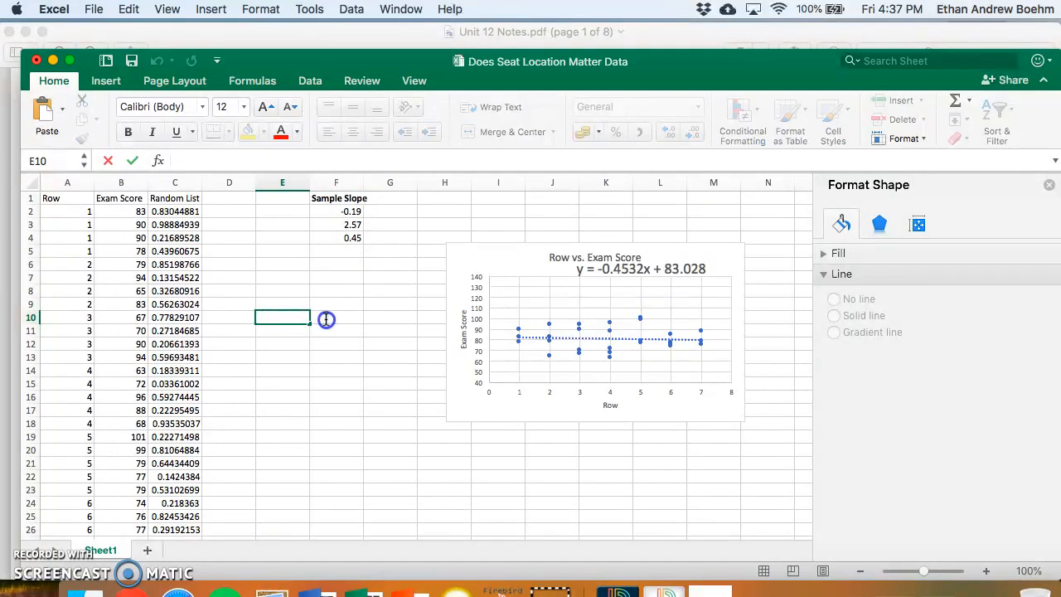
drag(281, 320, 405, 400)
right_click(320, 332)
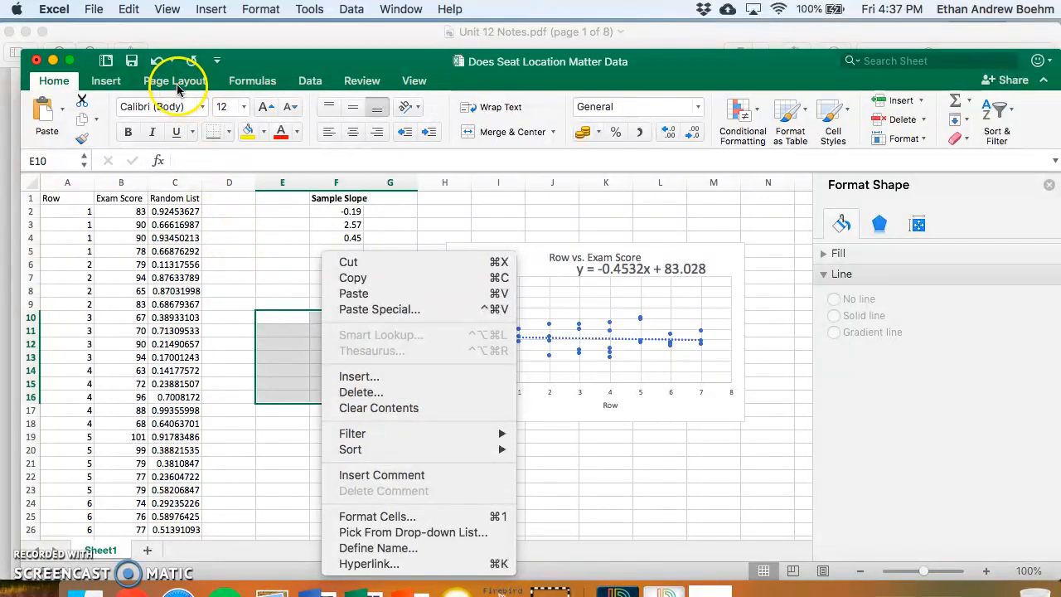
click(109, 83)
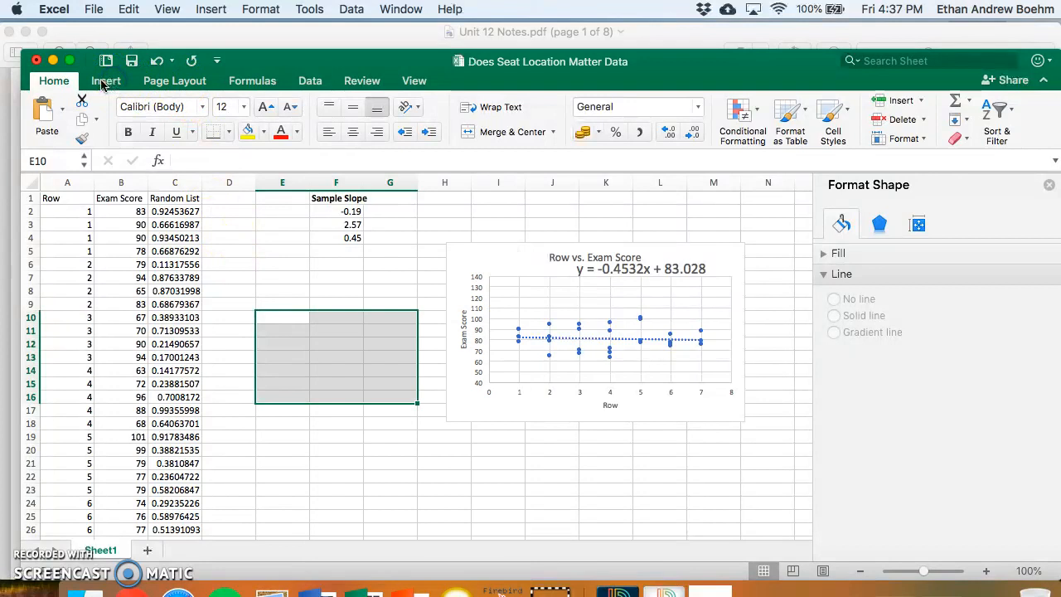
click(512, 133)
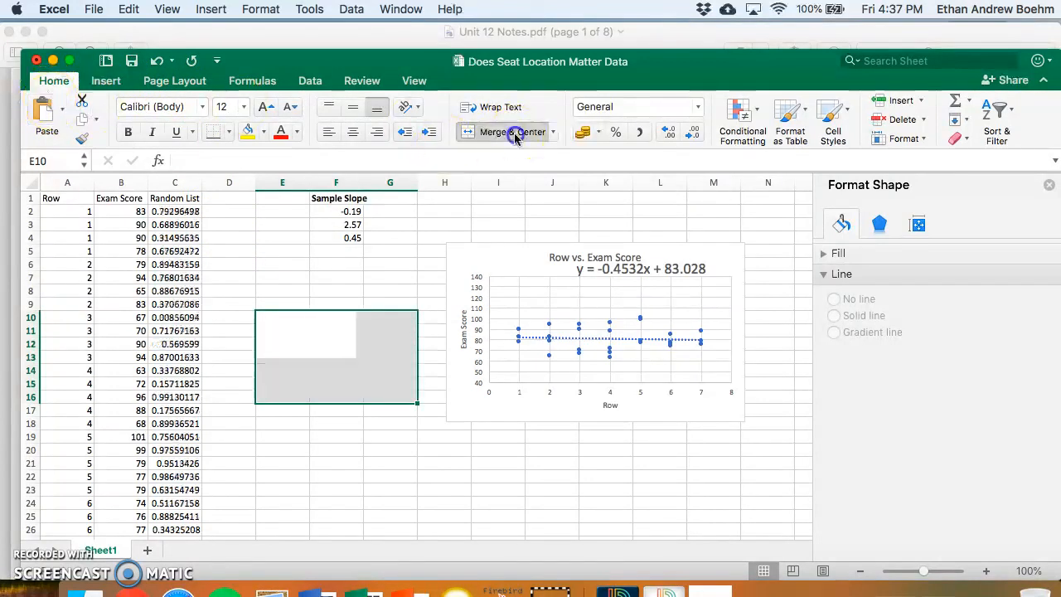
- Enter in the merged cell "How extreme is the sample statistic (sample slope) of -1.12 and how likely could it have happened purely by chance?"
double_click(349, 379)
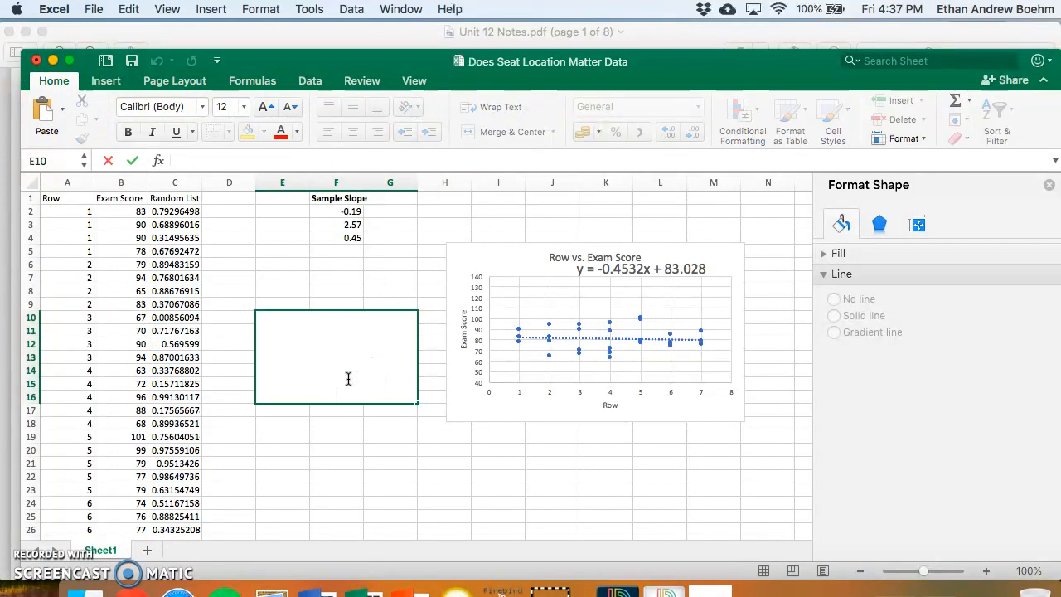
text(How extreme is o)
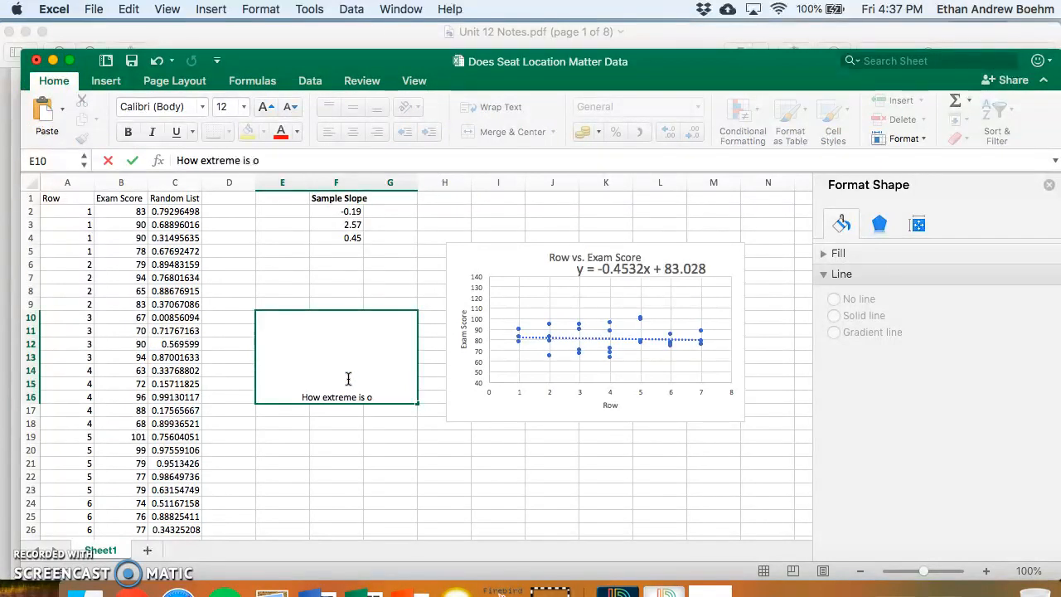
text(ur sam)
key(BackSpace)
key(BackSpace)
key(BackSpace)
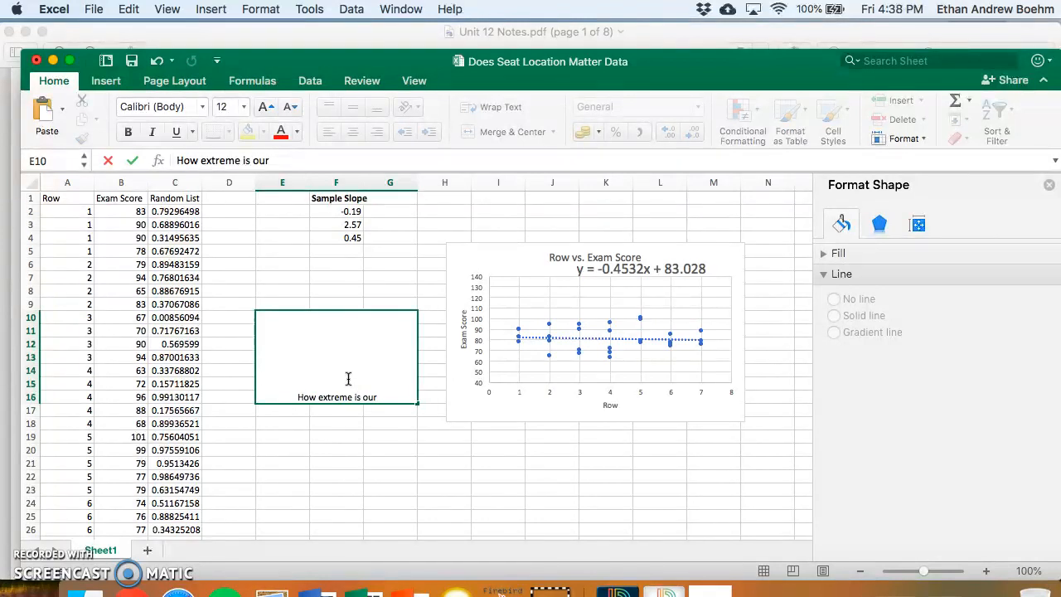
text(ample statistics)
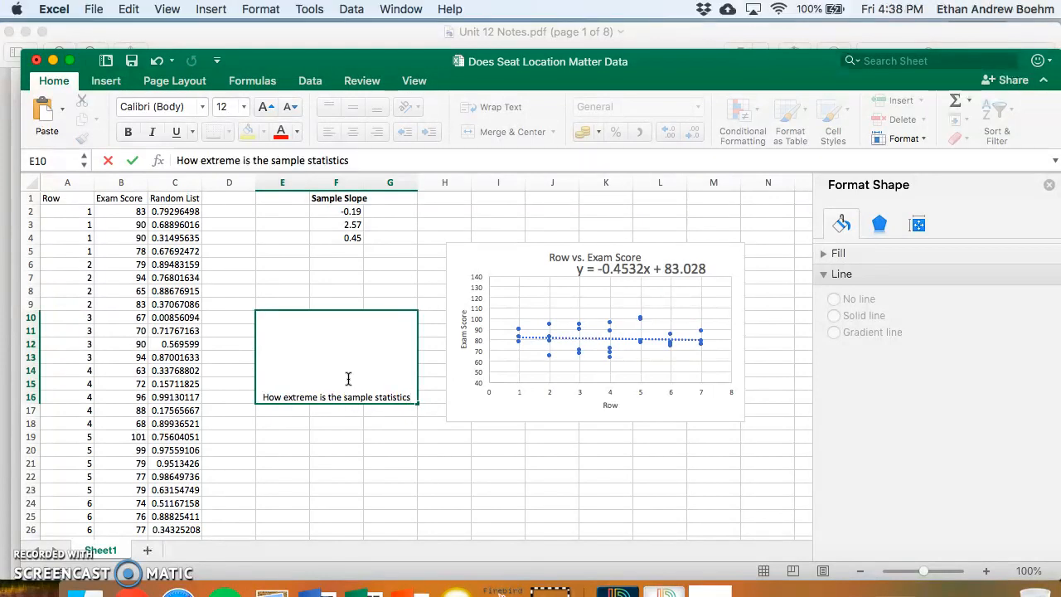
key(BackSpace)
text((sample slope)
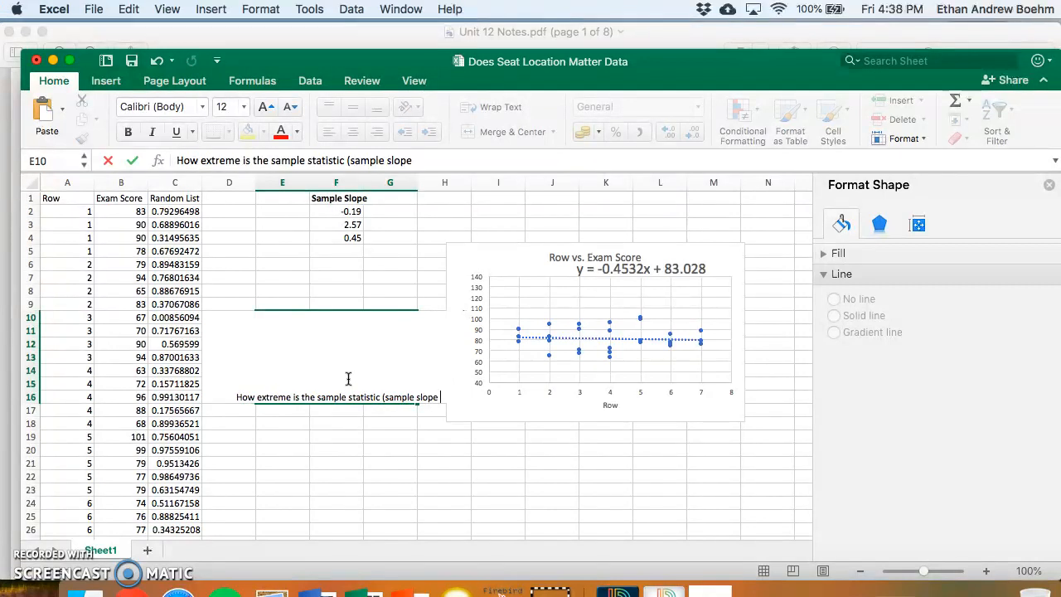
key(BackSpace)
text() of)
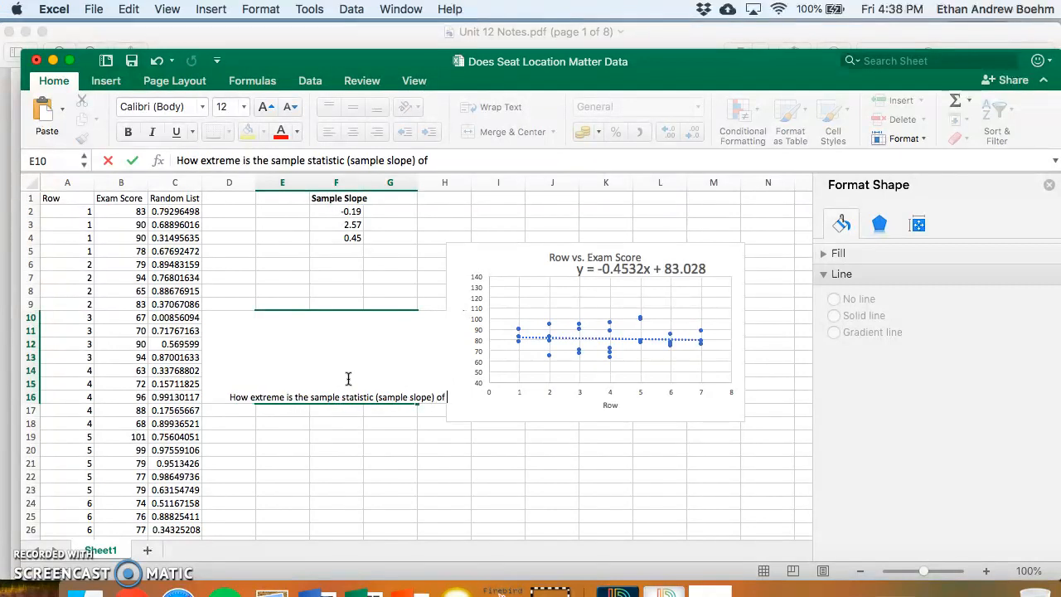
text( -1.12)
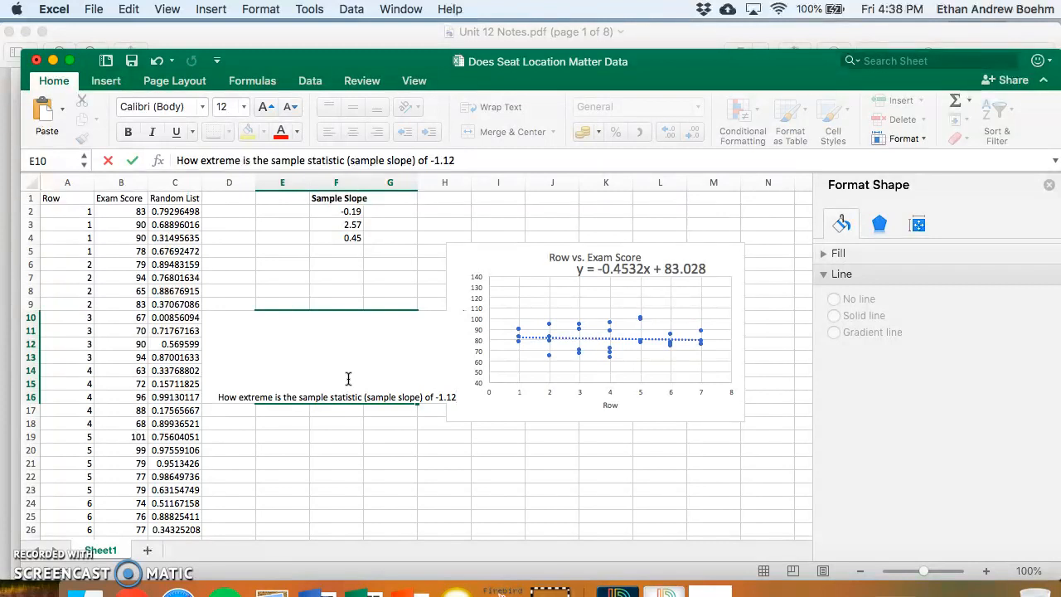
text(and could)
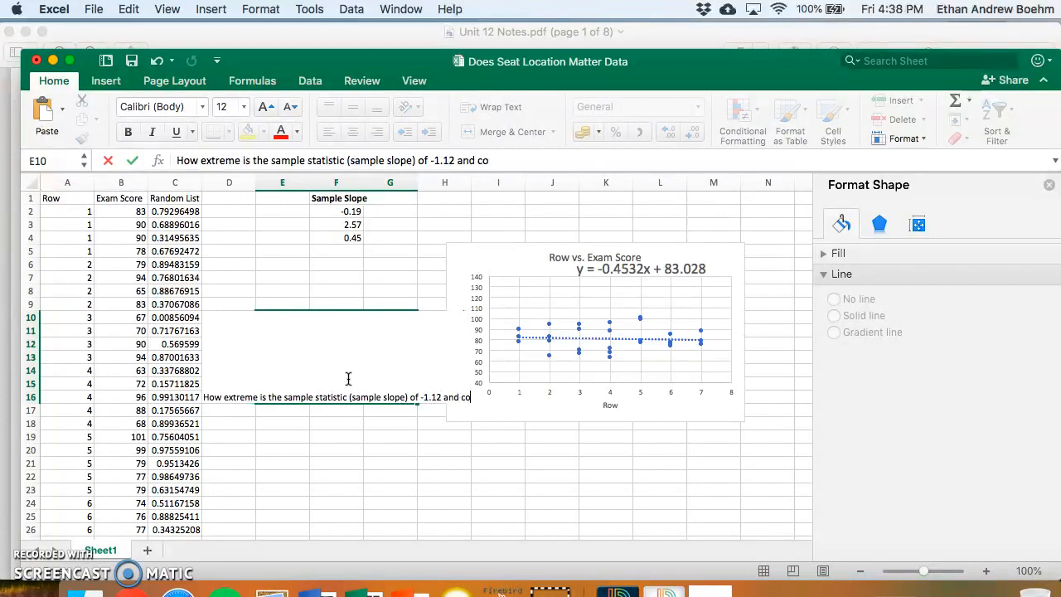
key(BackSpace)
key(BackSpace)
key(BackSpace)
key(BackSpace)
key(BackSpace)
text(ho)
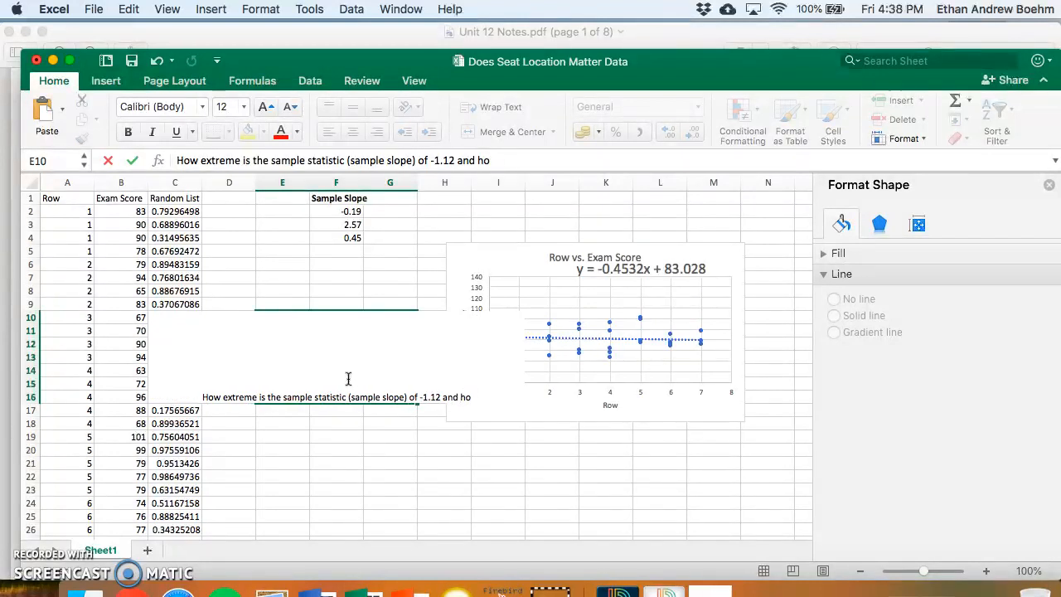
text(w likely co)
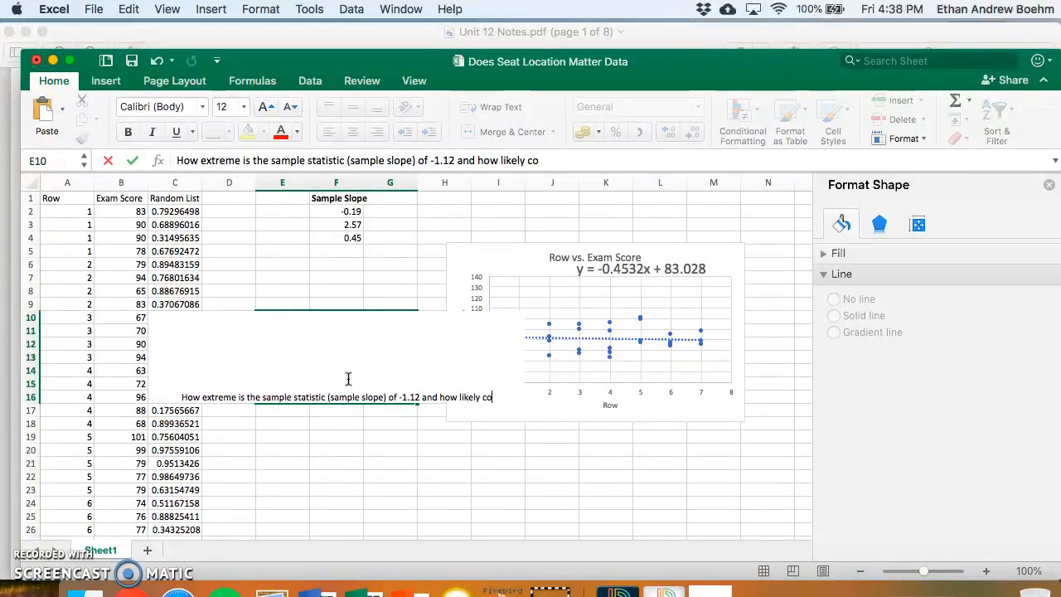
text(uld it have ha)
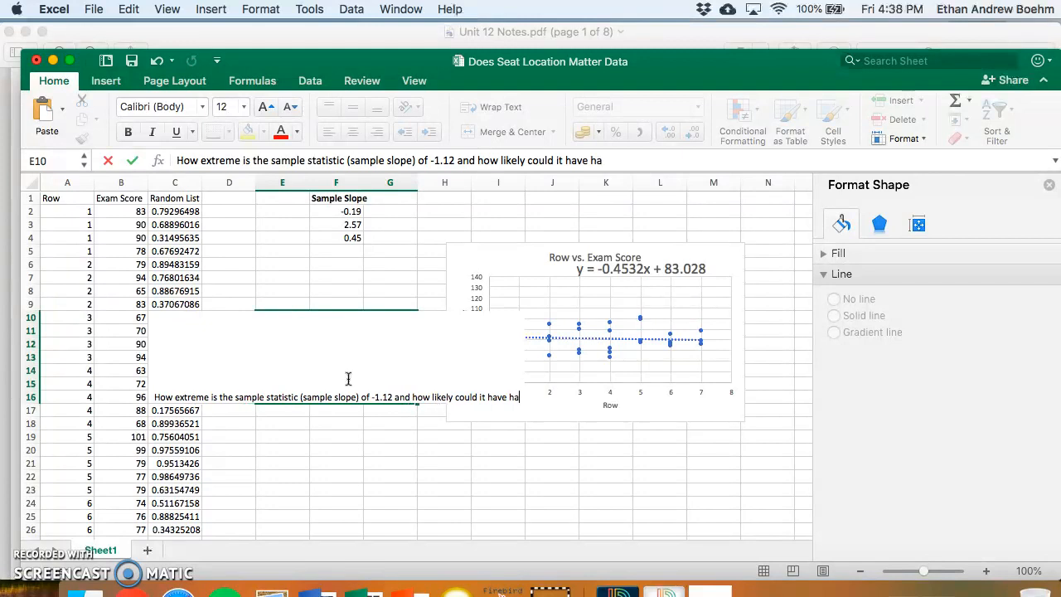
text(ppened p)
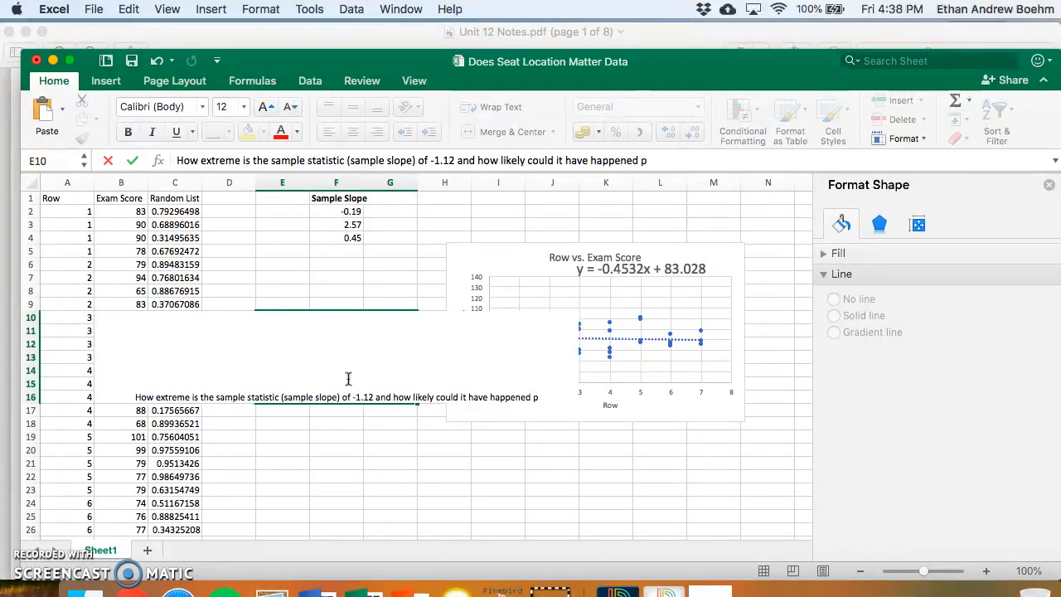
text(urely by c)
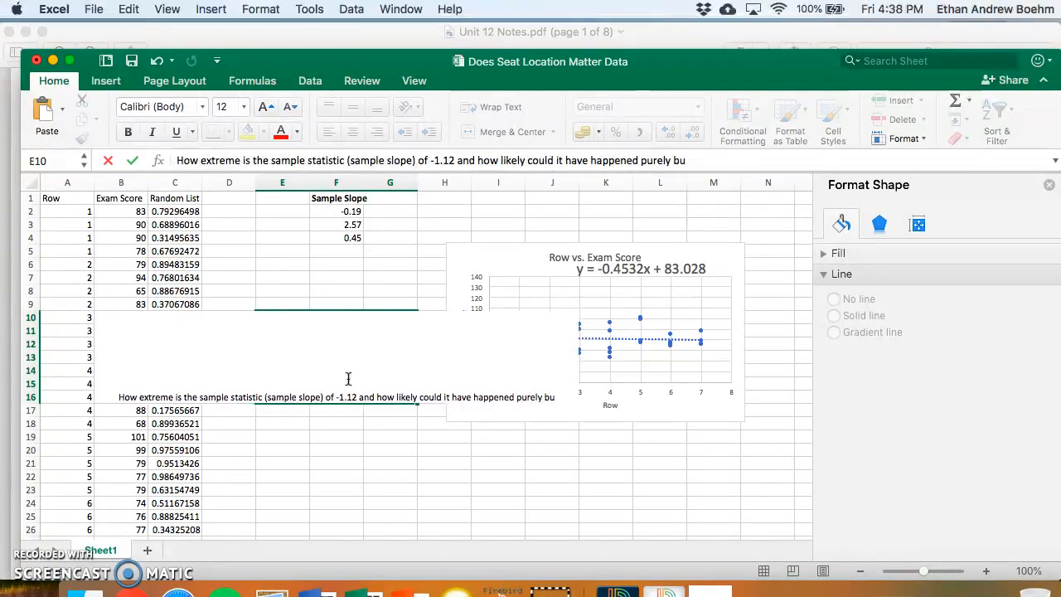
text(hance?)
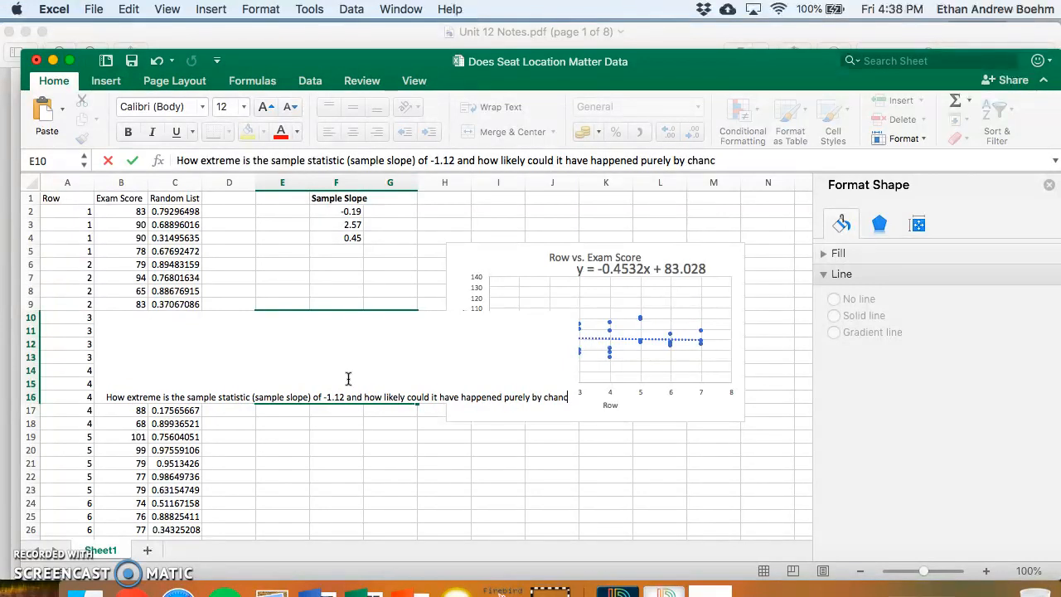
key(Return)
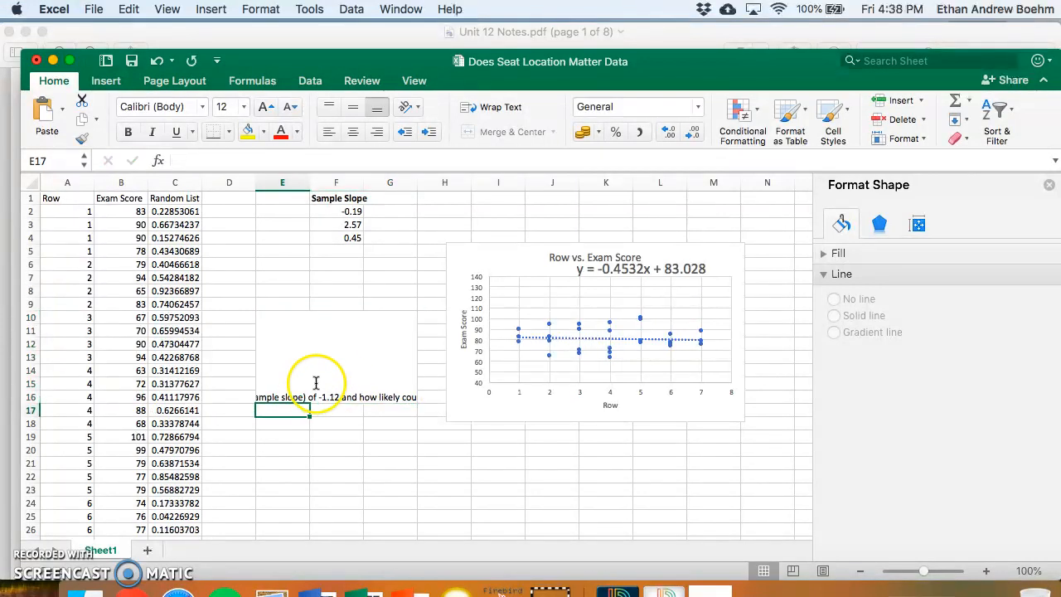
right_click(314, 388)
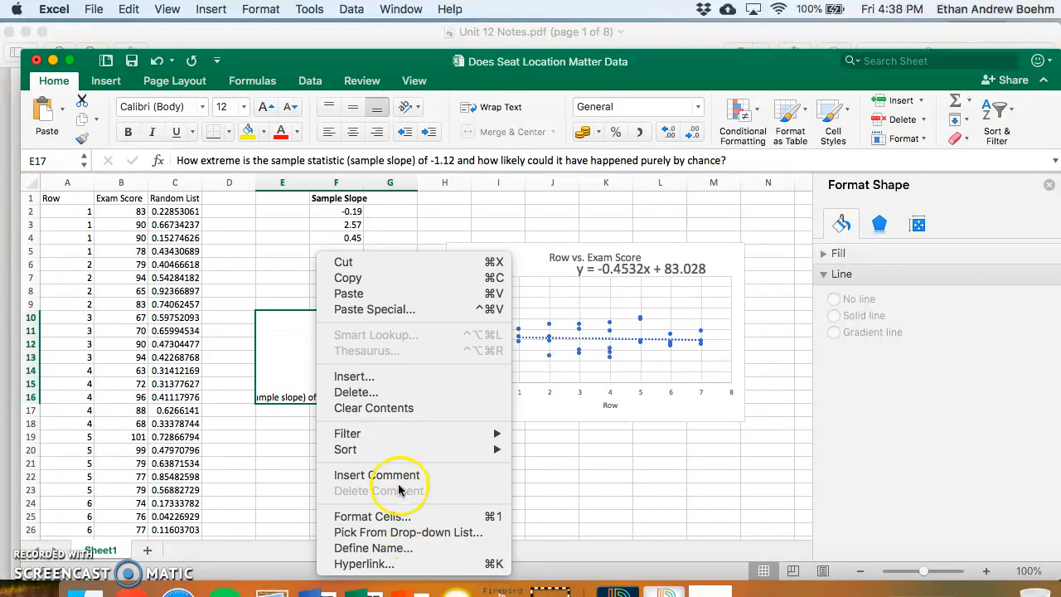
mouse_move(369, 452)
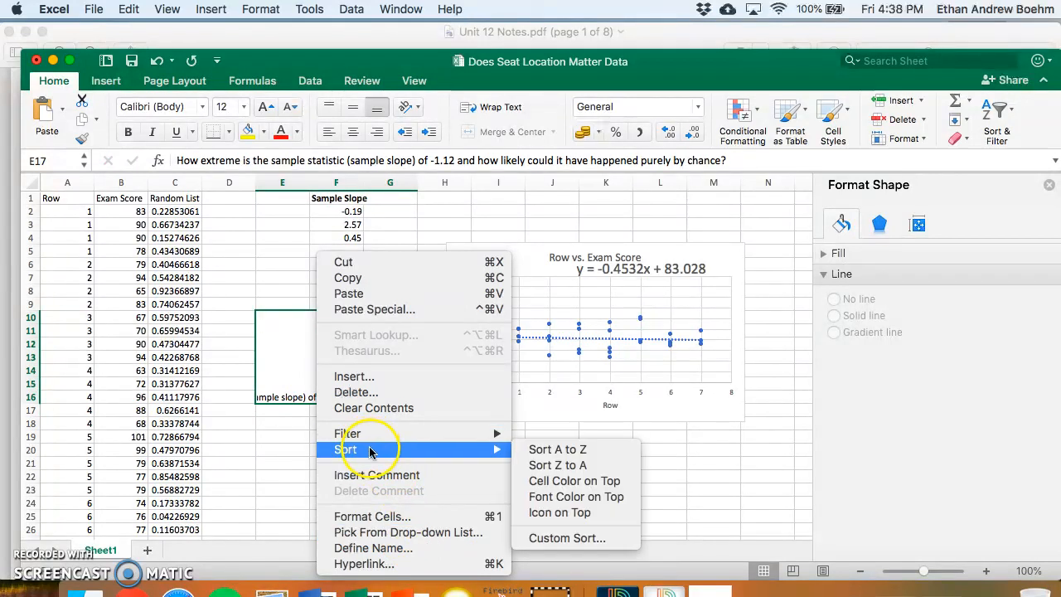
click(377, 515)
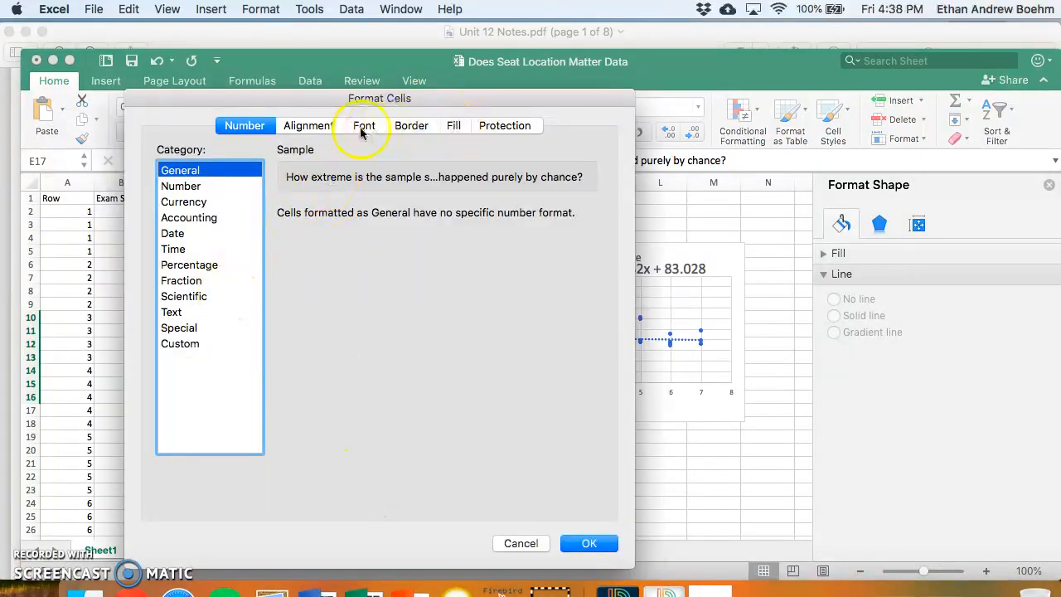
click(313, 127)
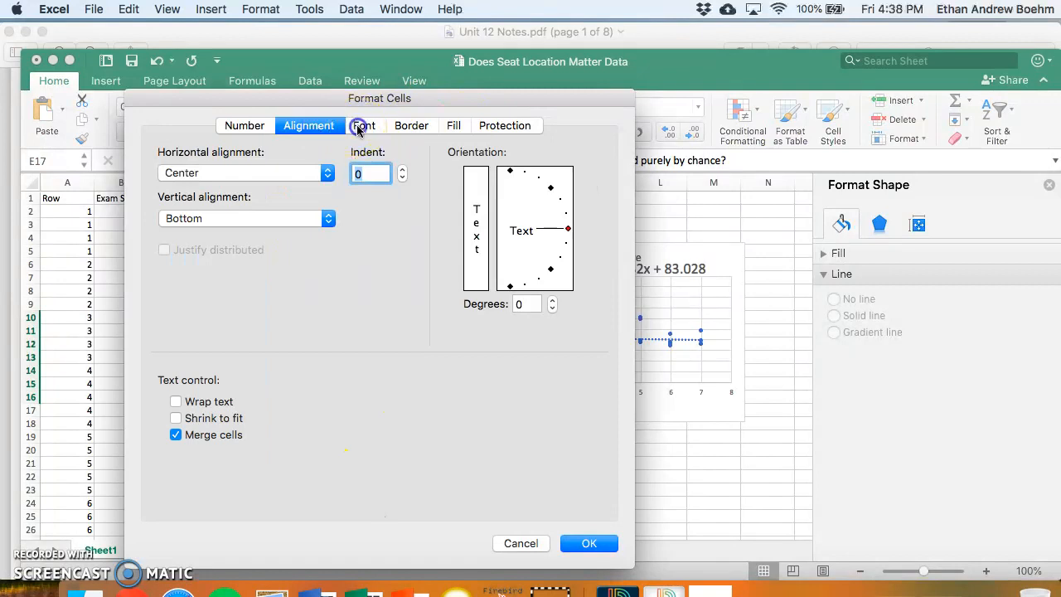
click(360, 128)
click(406, 127)
click(229, 126)
click(514, 545)
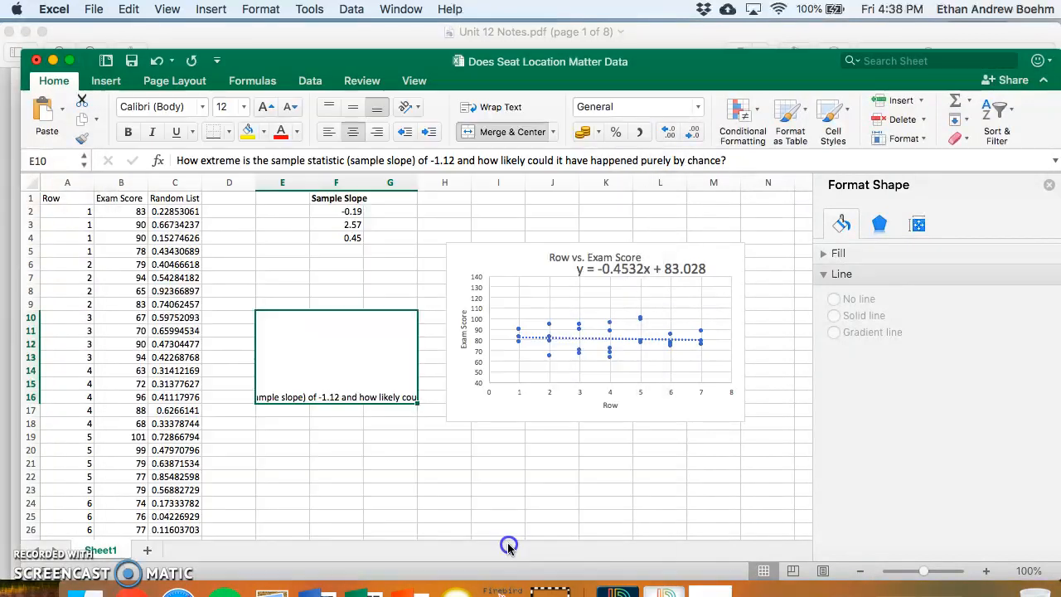
right_click(352, 382)
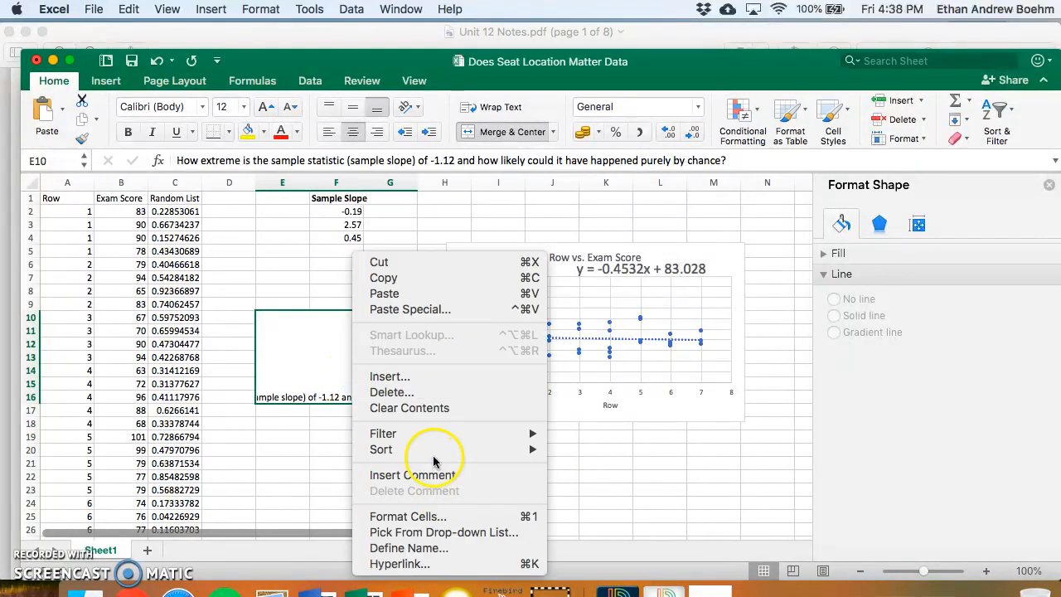
mouse_move(432, 456)
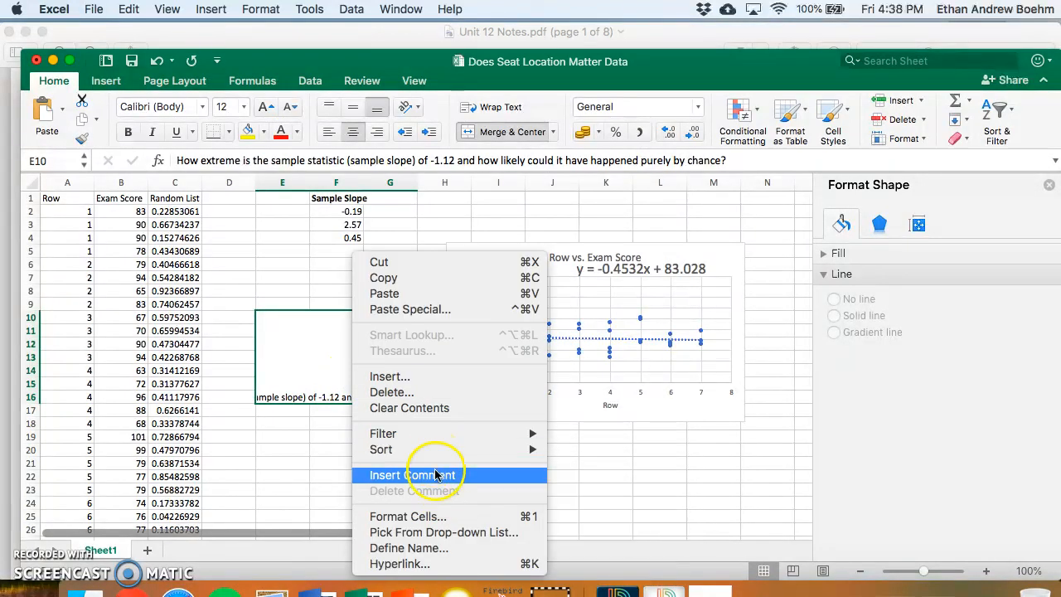
click(322, 354)
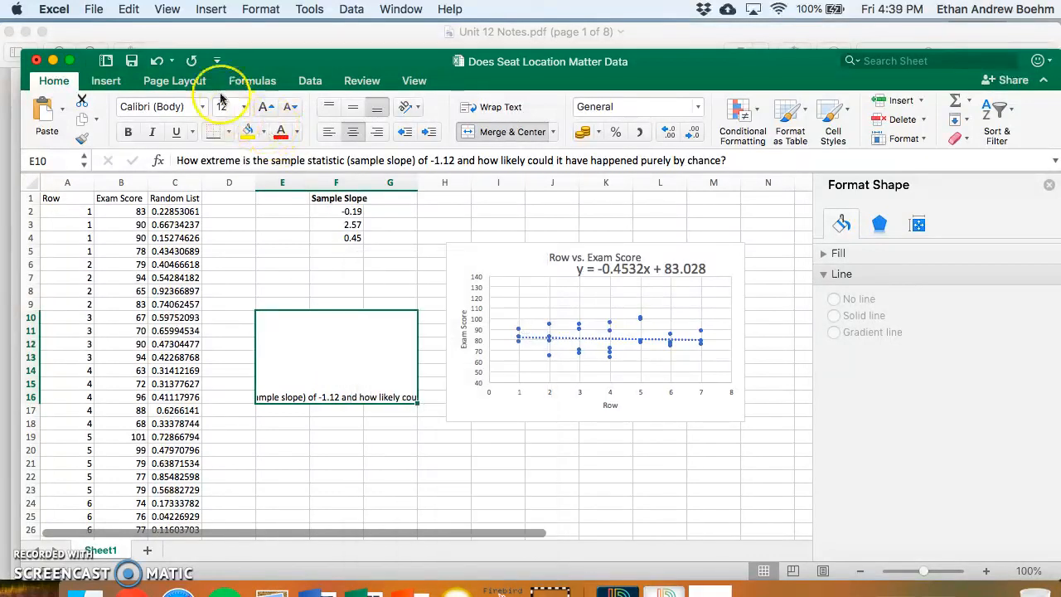
- Turn on text wrapping for the note in the merged cell E10 through G16 so the whole question fits inside the block
click(261, 9)
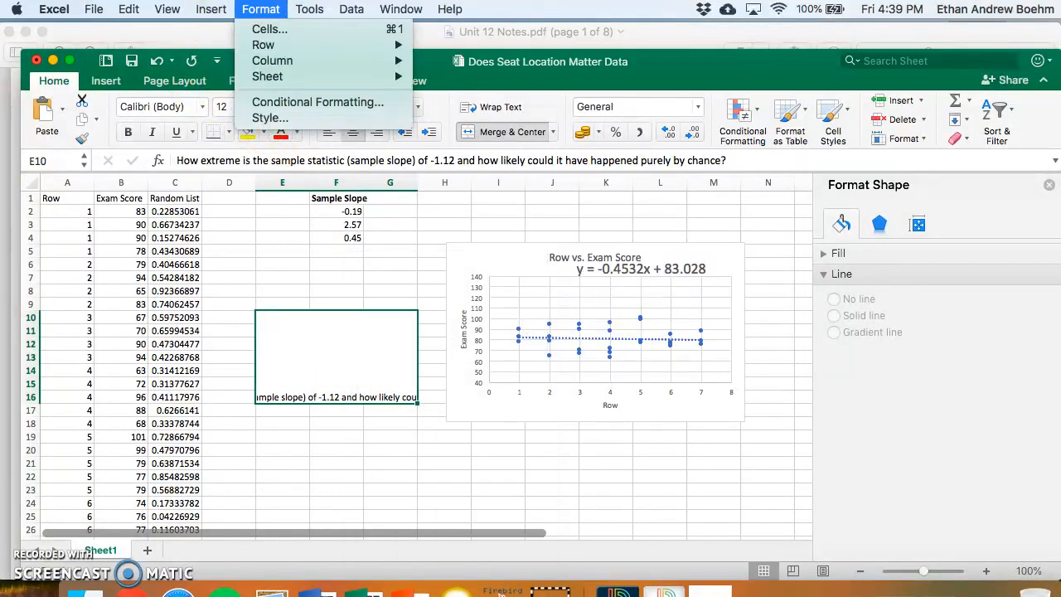
click(289, 31)
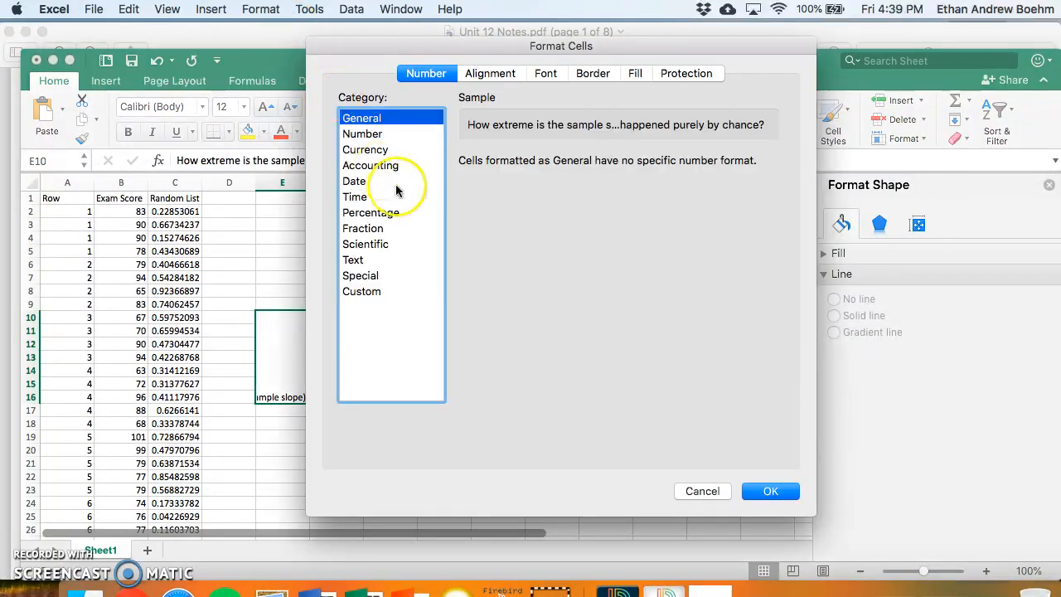
click(497, 73)
click(394, 348)
click(770, 491)
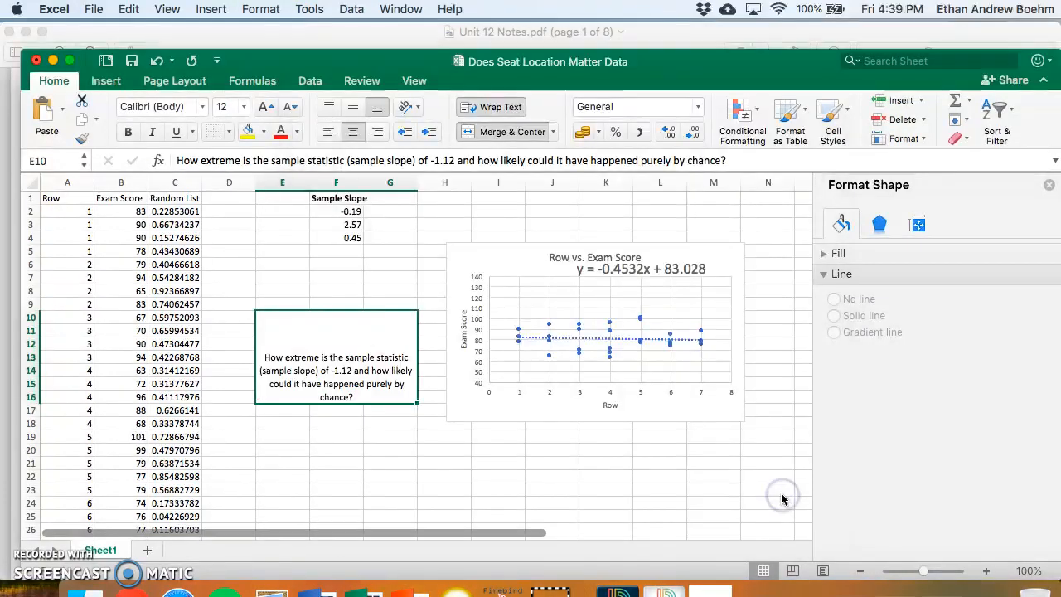
click(453, 440)
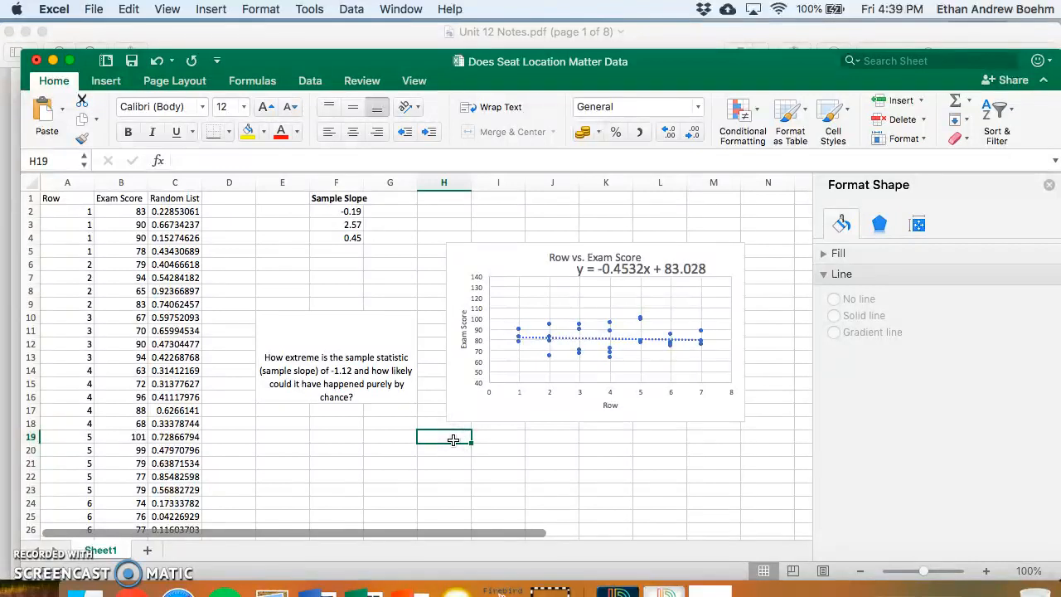